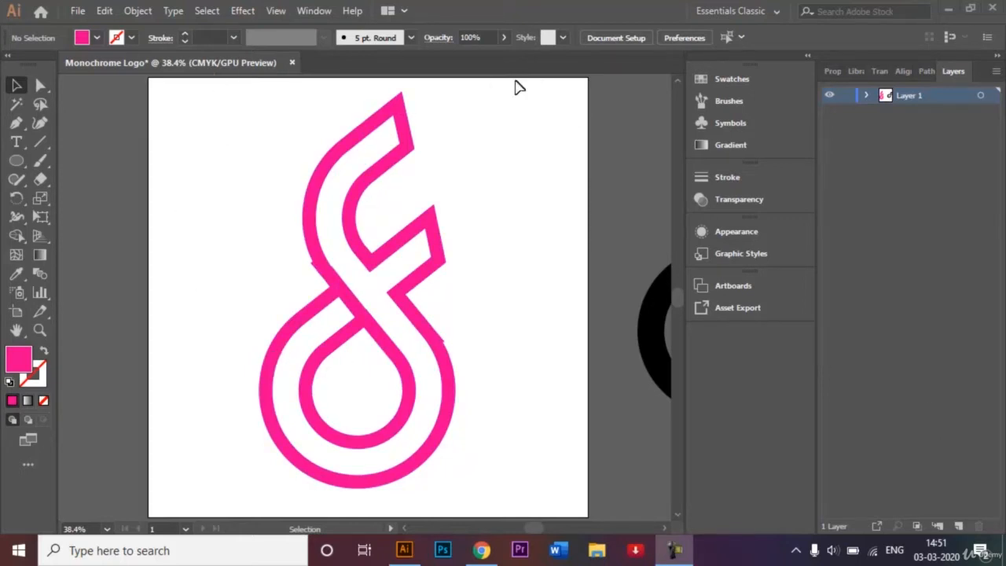
Step: Create a new 1000 x 1000 px document named Monochrome Logo
click(77, 11)
click(103, 29)
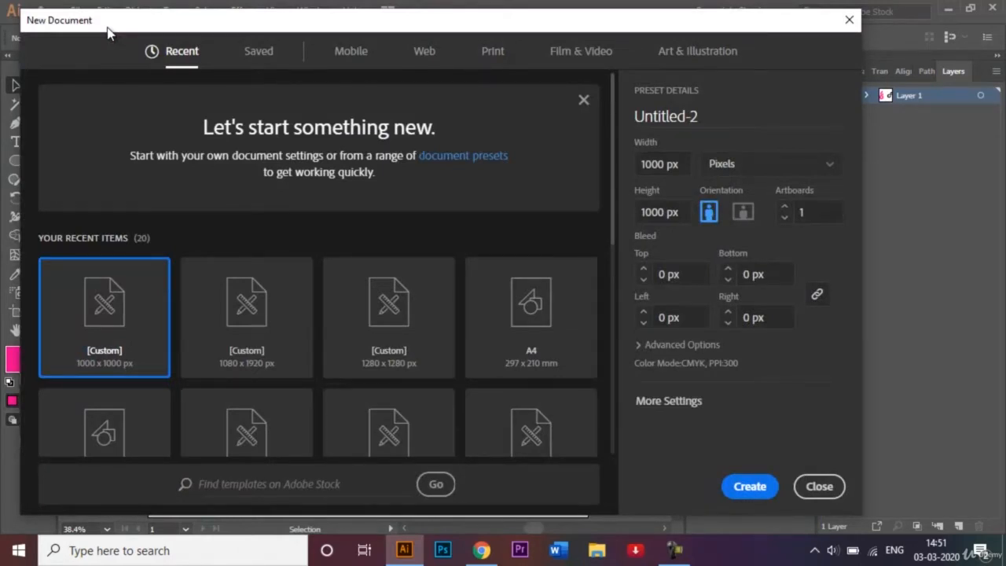
click(722, 119)
key(BackSpace)
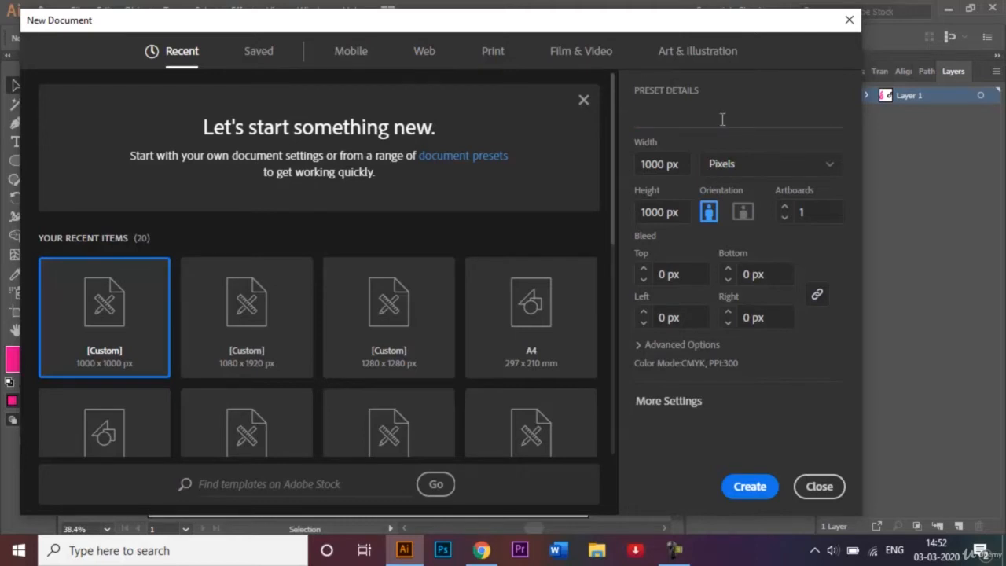
text(Monochrome Logo)
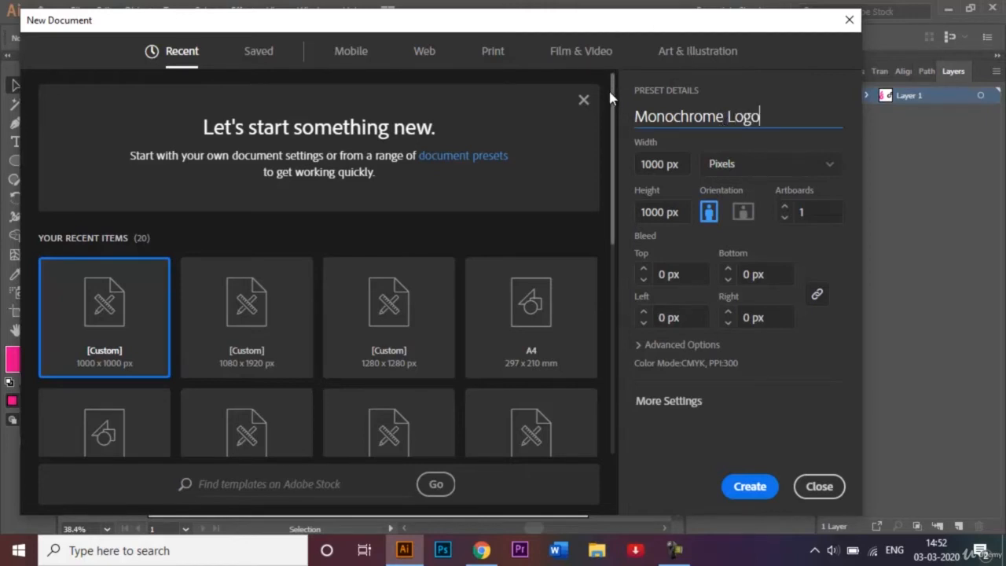
drag(611, 97, 612, 154)
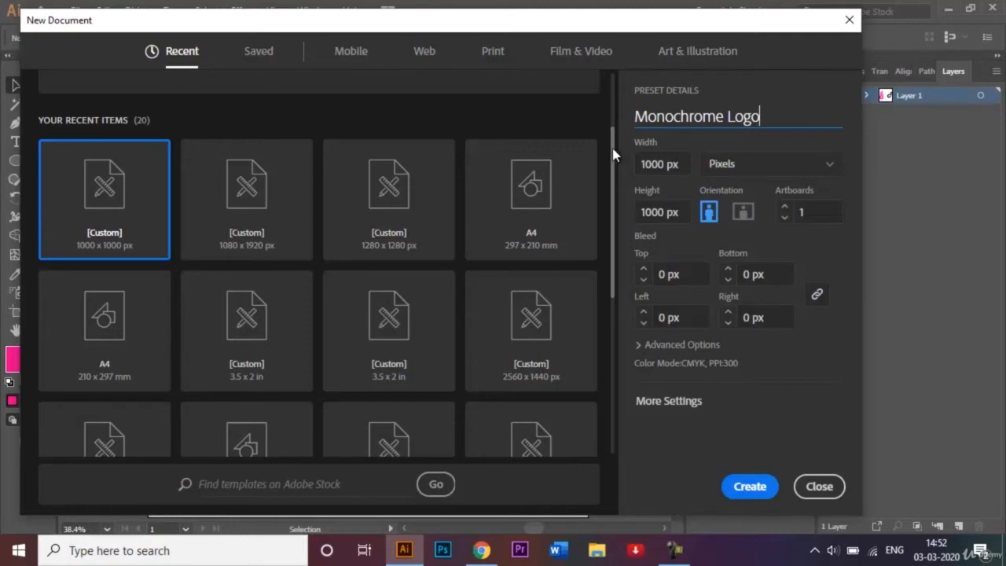
drag(614, 155, 614, 98)
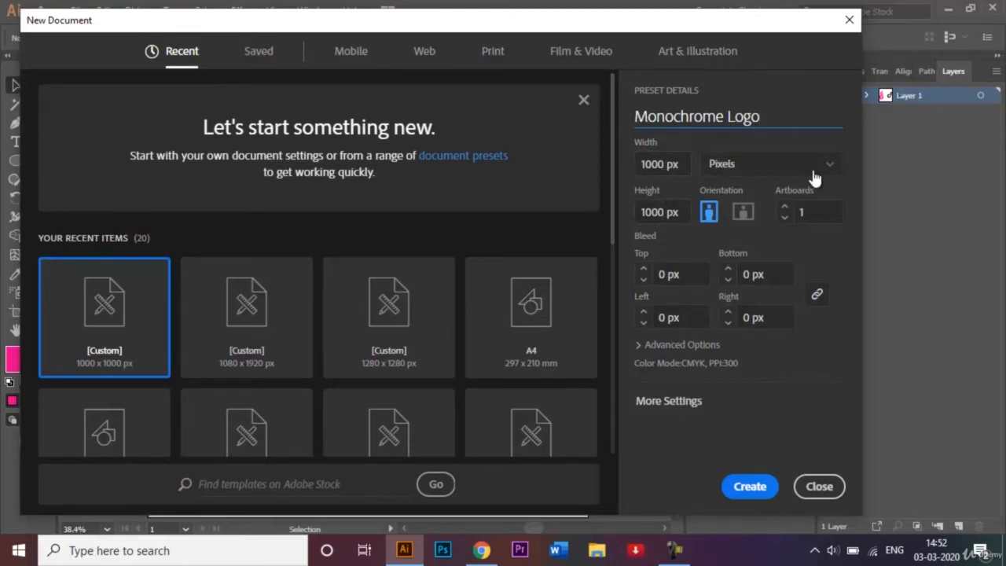
click(756, 482)
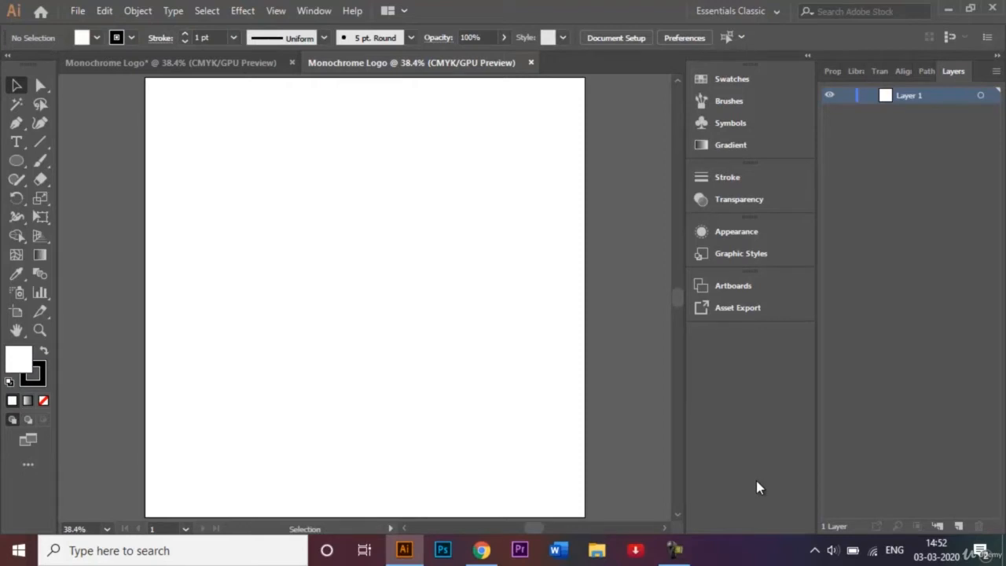
Step: Draw a circle outward from the artboard's centre with no fill and a 60 pt black stroke
click(16, 165)
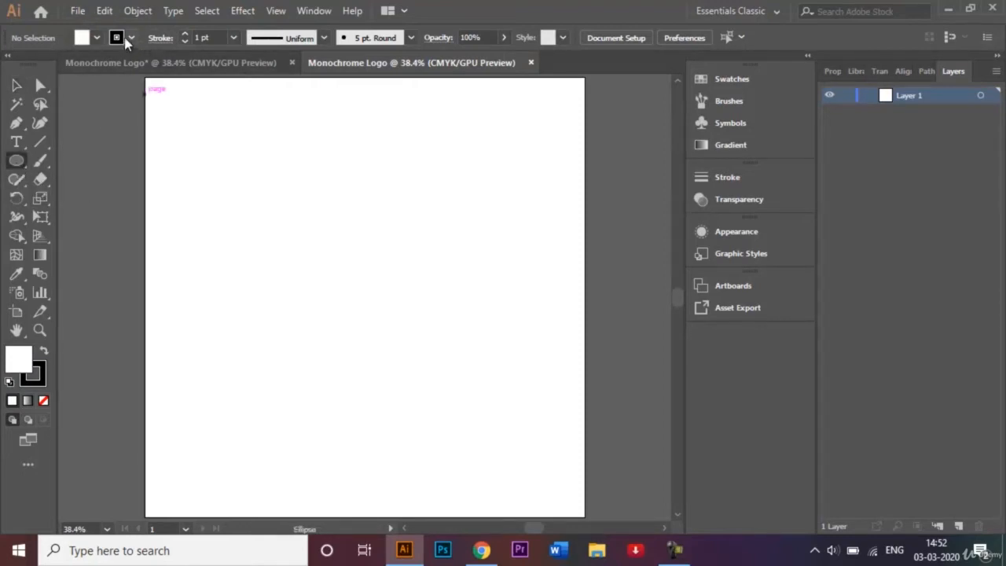
click(93, 39)
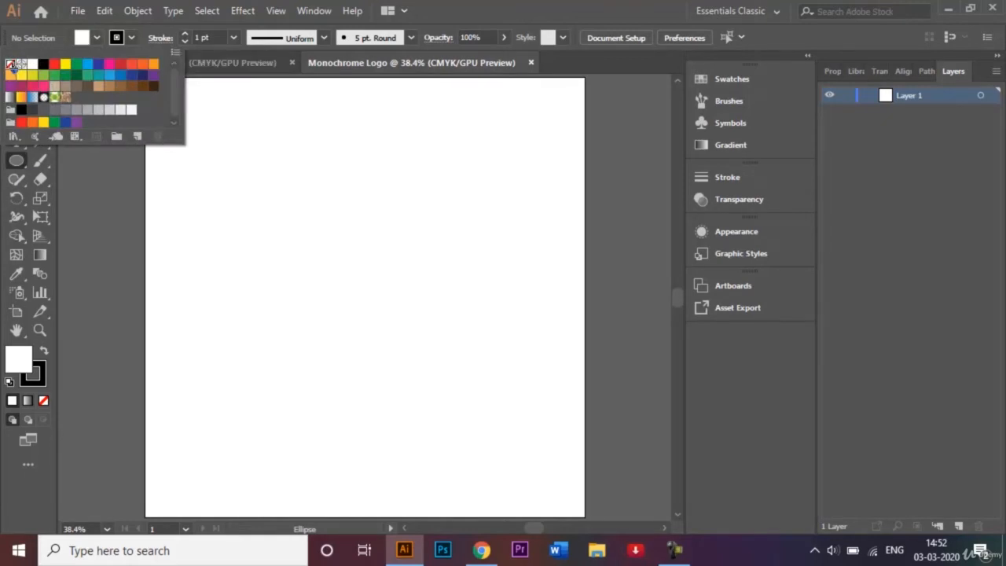
click(10, 64)
click(287, 140)
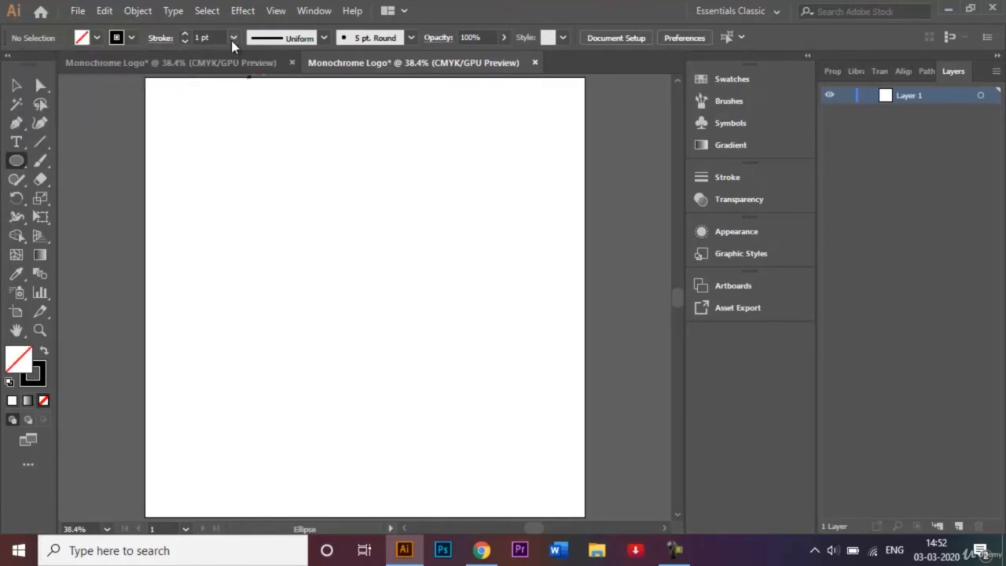
click(234, 38)
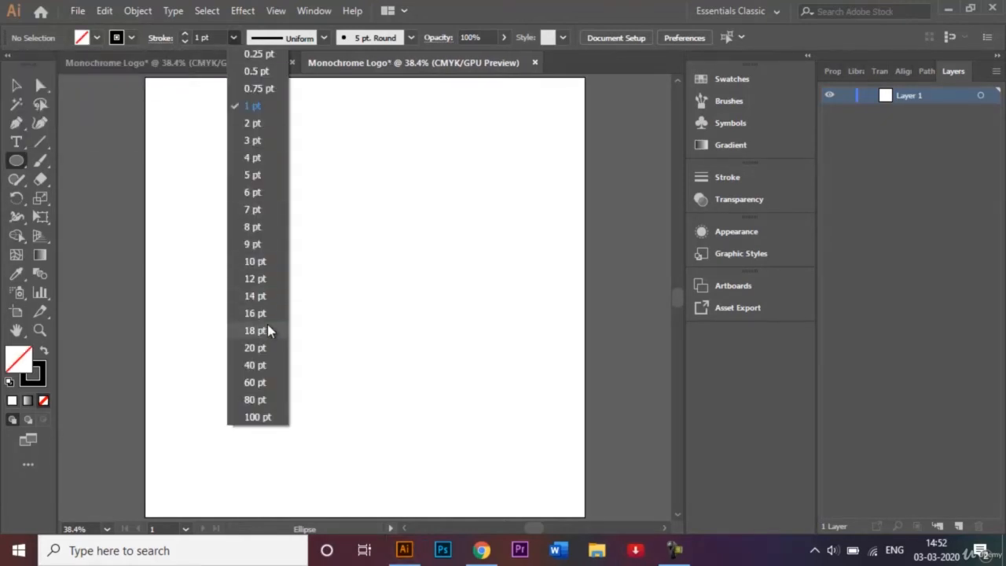
click(259, 383)
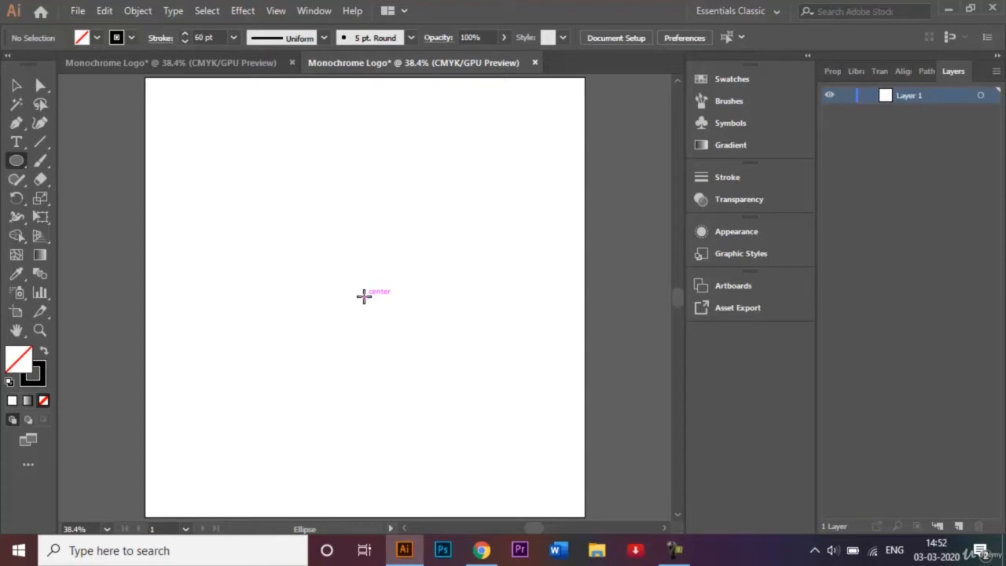
drag(364, 296, 440, 362)
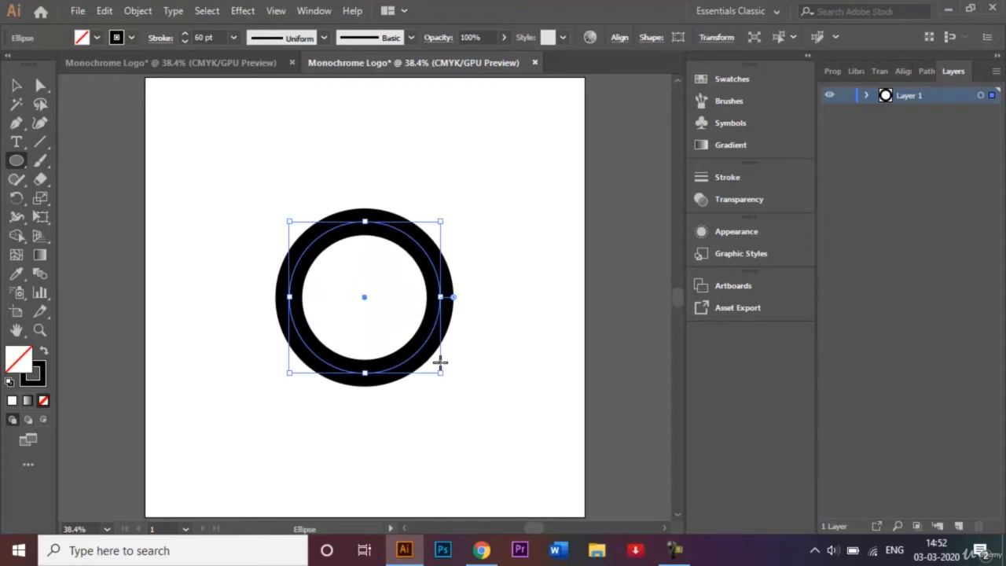
click(16, 85)
click(139, 150)
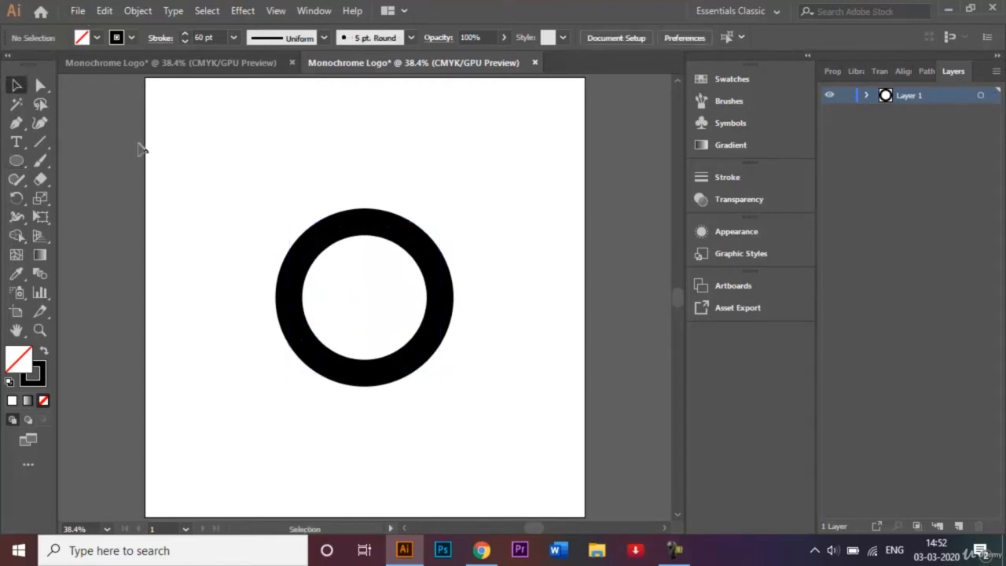
Step: Draw a vertical line with the 60 pt stroke from above the circle down to the middle of its right side
click(36, 147)
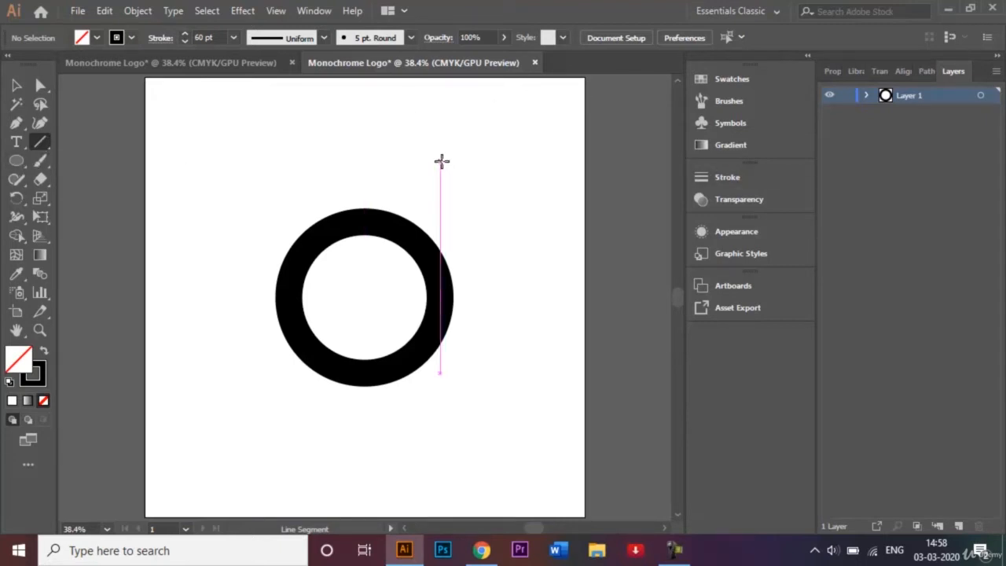
drag(449, 164, 451, 303)
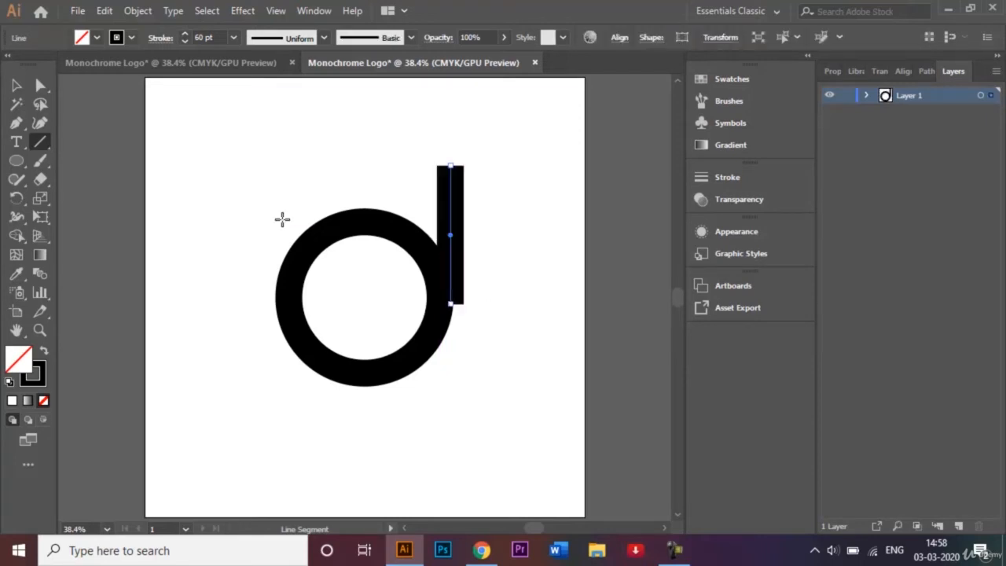
click(16, 85)
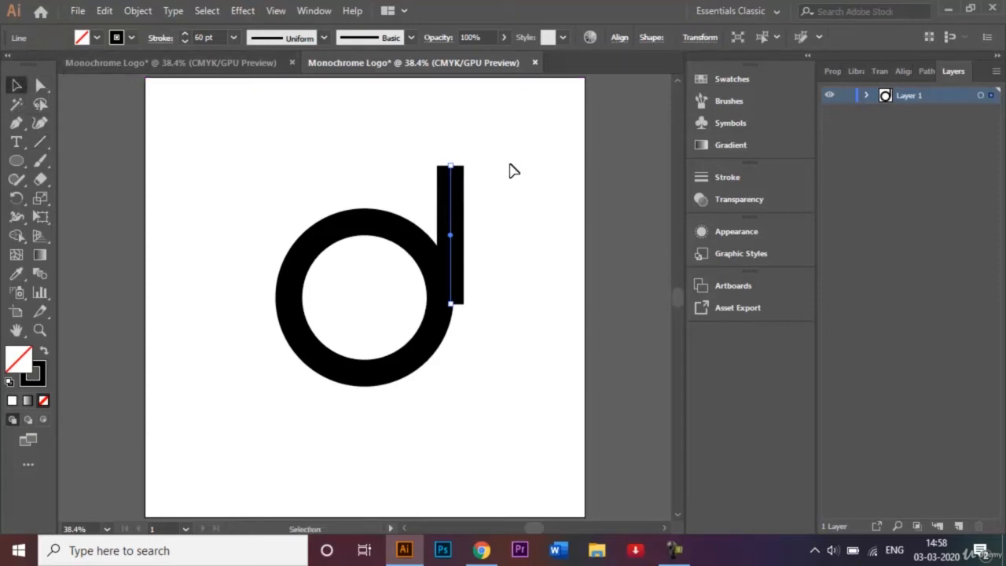
Step: Nudge the vertical line left until its outer edge is flush with the circle's right edge
key(shift+Left)
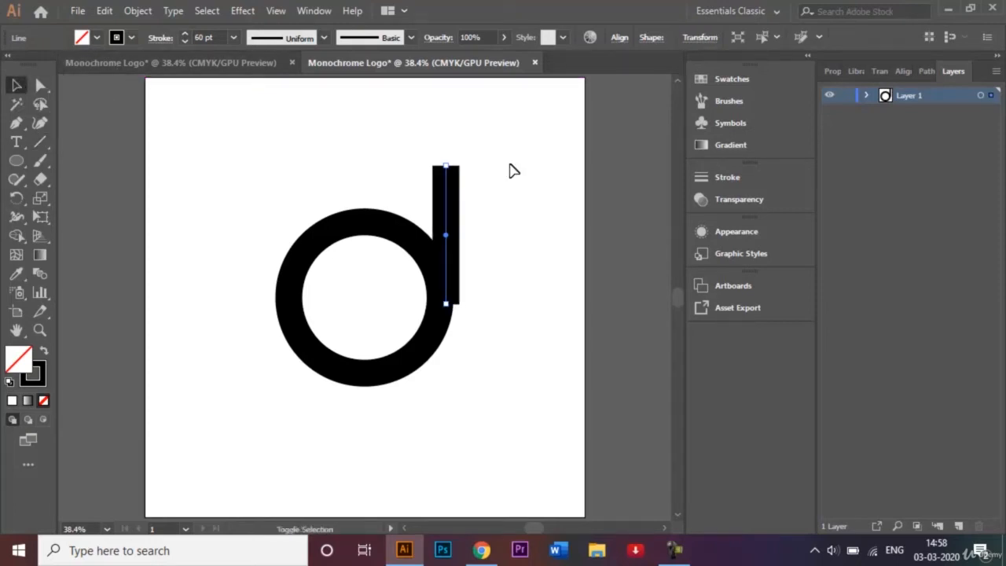
key(Left)
key(Left)
key(Left)
key(Left)
key(Left)
key(Left)
key(Left)
key(Left)
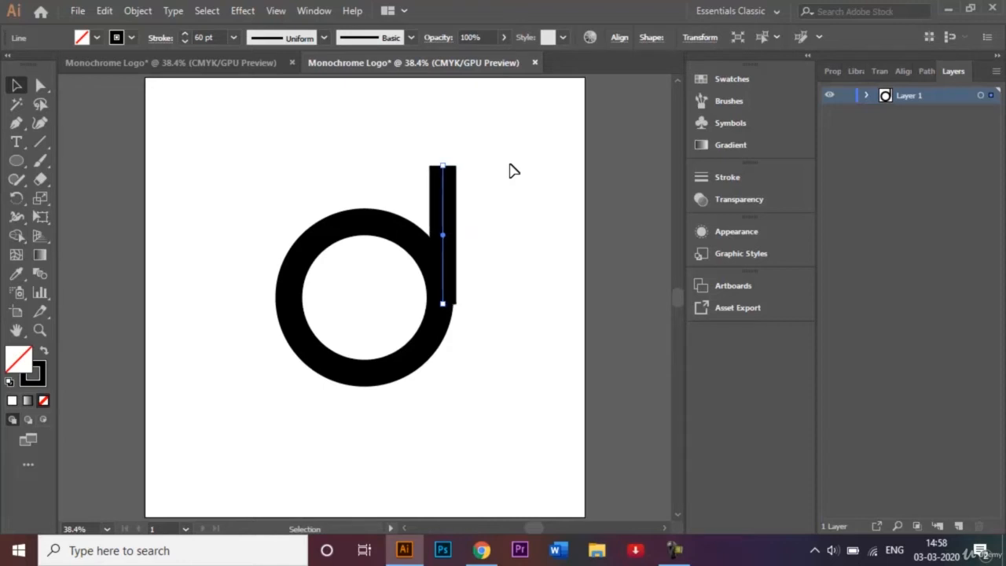
key(Left)
key(Left)
key(Left)
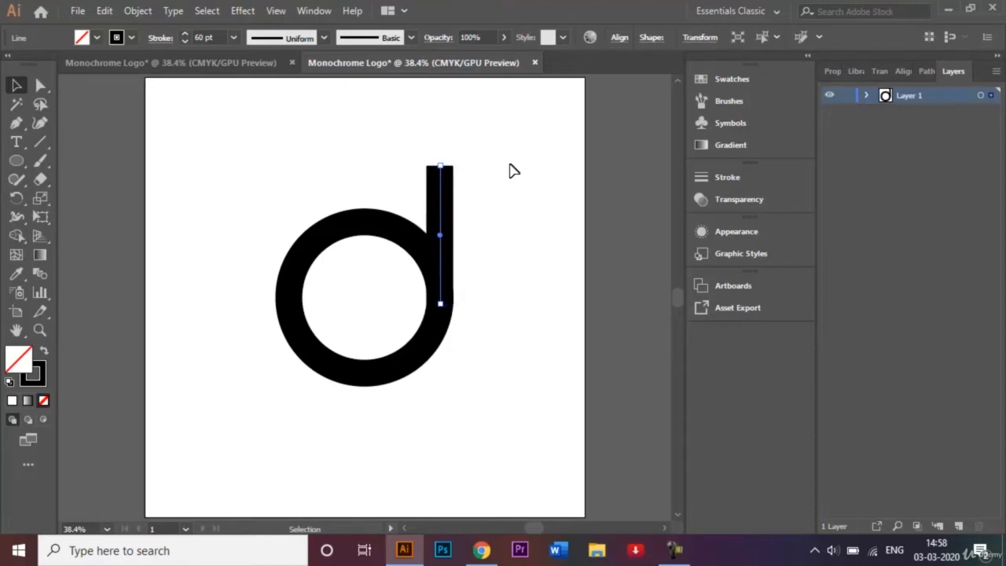
click(510, 202)
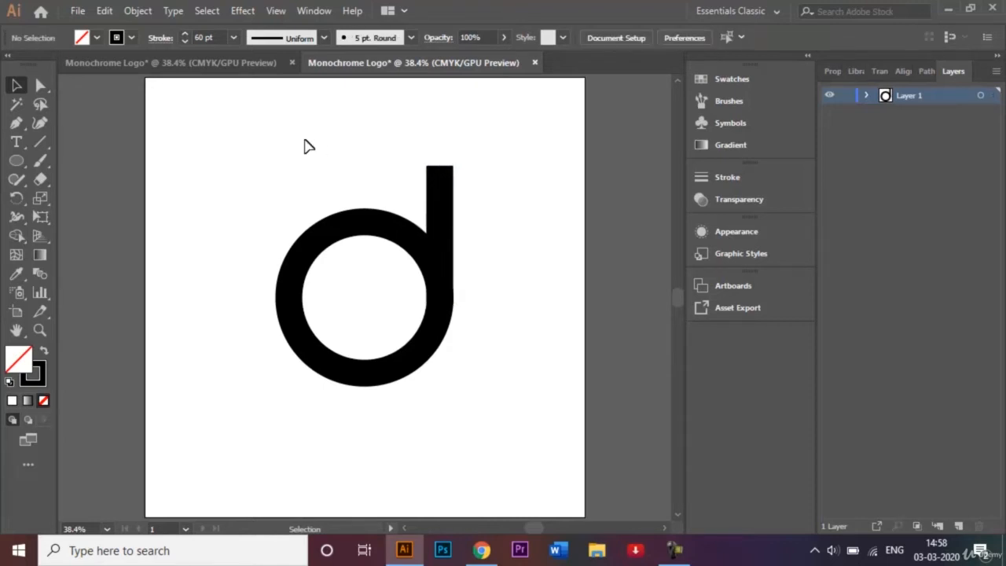
Step: Move the circle and the vertical line together down and to the left on the artboard
drag(304, 140, 472, 343)
drag(371, 306, 339, 341)
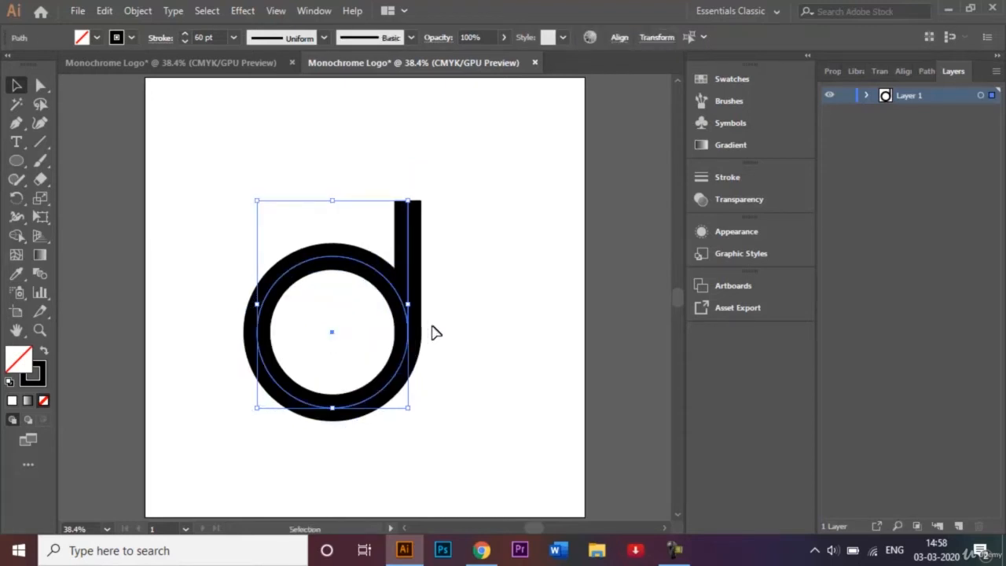
click(546, 314)
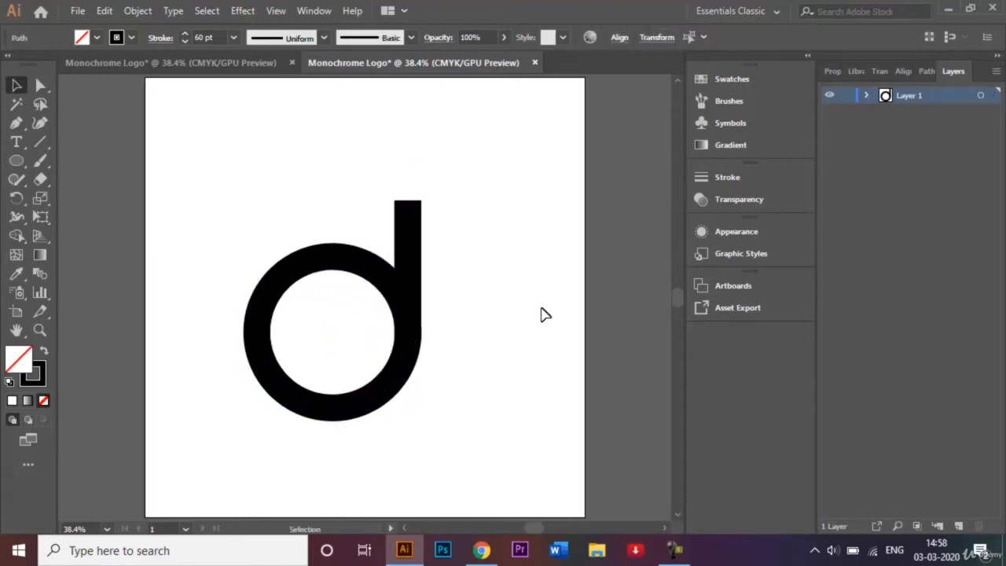
click(331, 260)
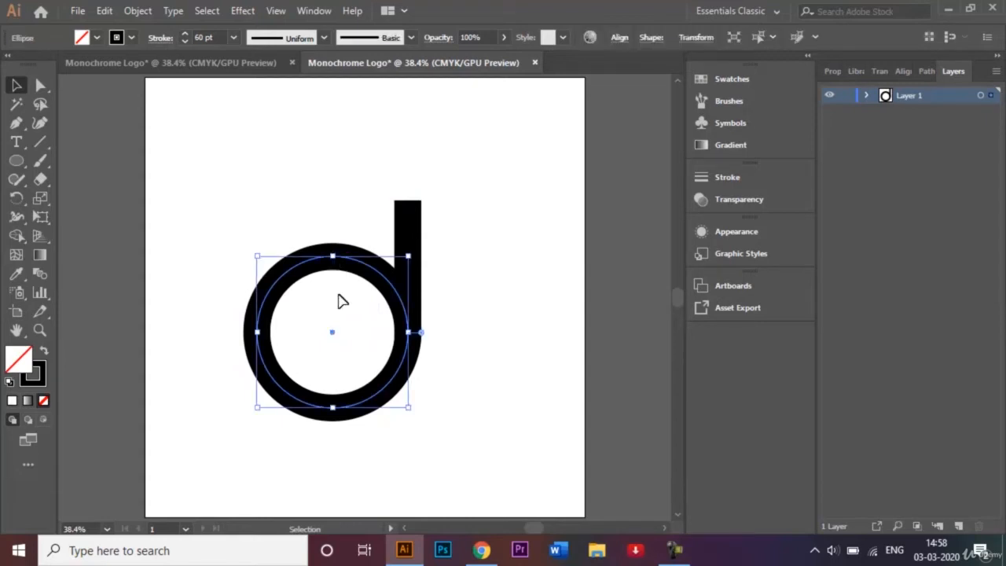
drag(337, 339, 477, 187)
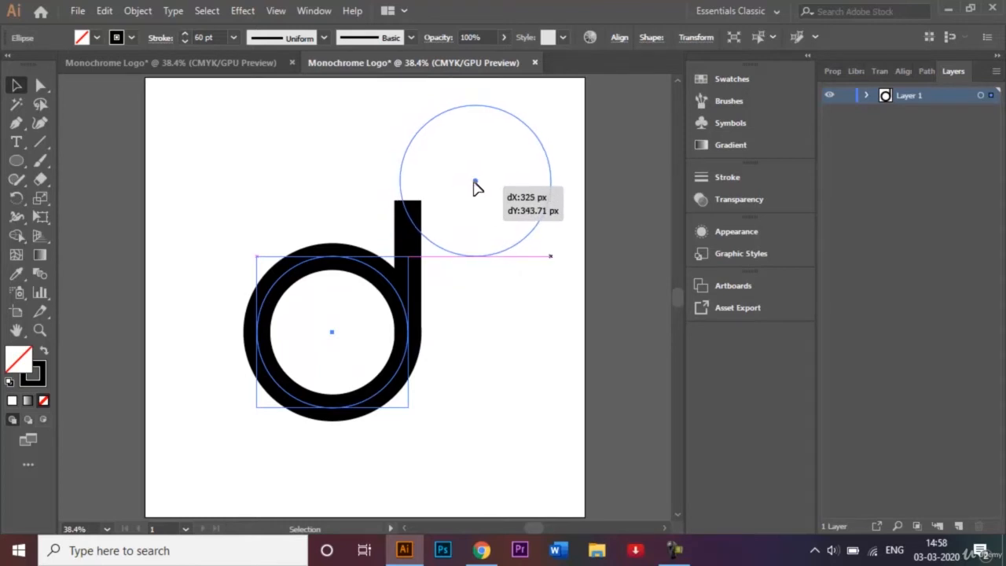
drag(474, 183, 476, 187)
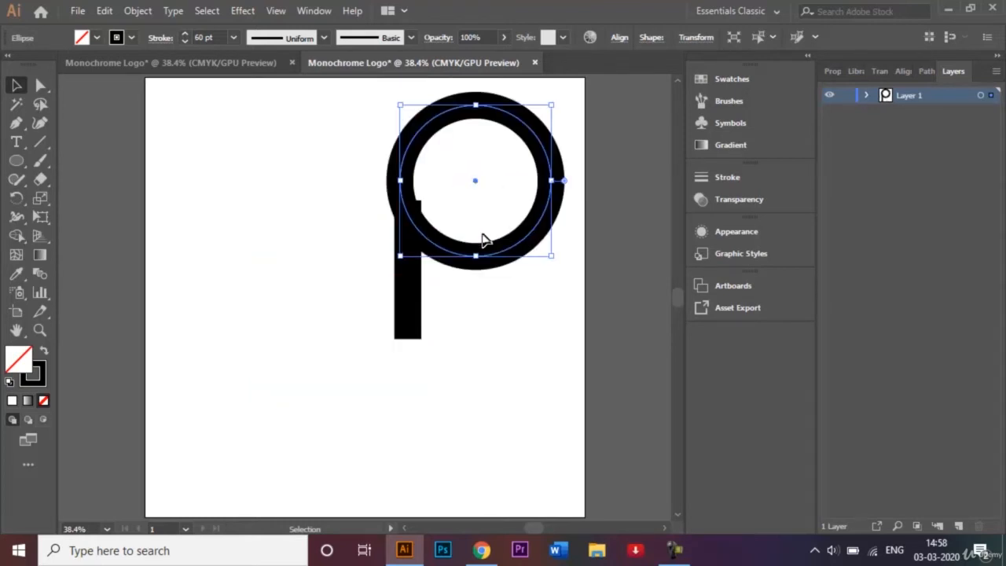
key(ctrl+z)
Step: Duplicate the circle up and to the right, placing the copy's left side over the top of the vertical line
mouse_move(332, 333)
mouse_down()
mouse_move(466, 178)
mouse_move(477, 183)
mouse_up()
key(shift+Right)
key(shift+Right)
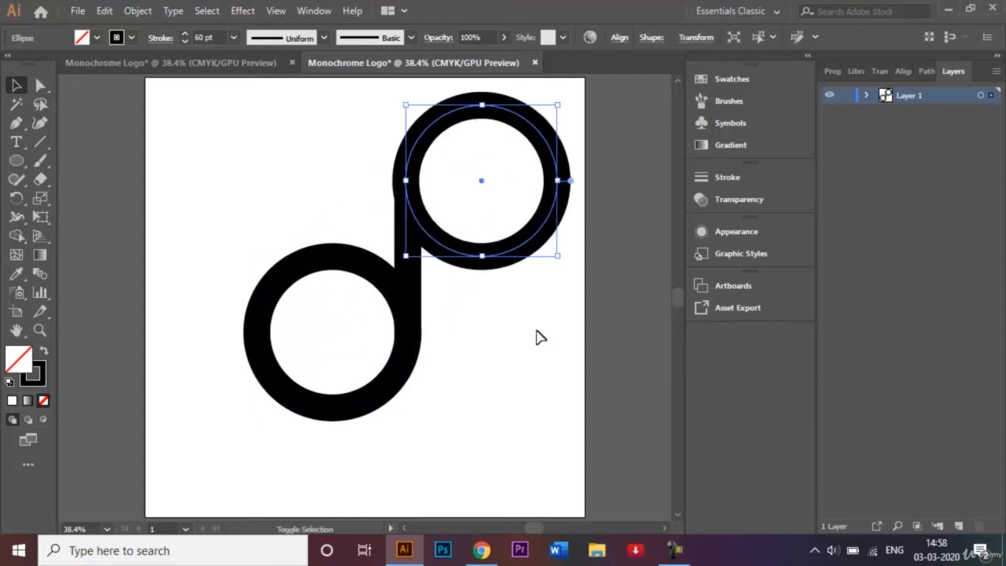
Step: Fine-tune the copied circle's position in small nudges to align its left side with the vertical line
key(Left)
key(Left)
key(Left)
key(Left)
key(Left)
key(Left)
key(Left)
key(Left)
key(Left)
key(Left)
key(Left)
key(Left)
key(Left)
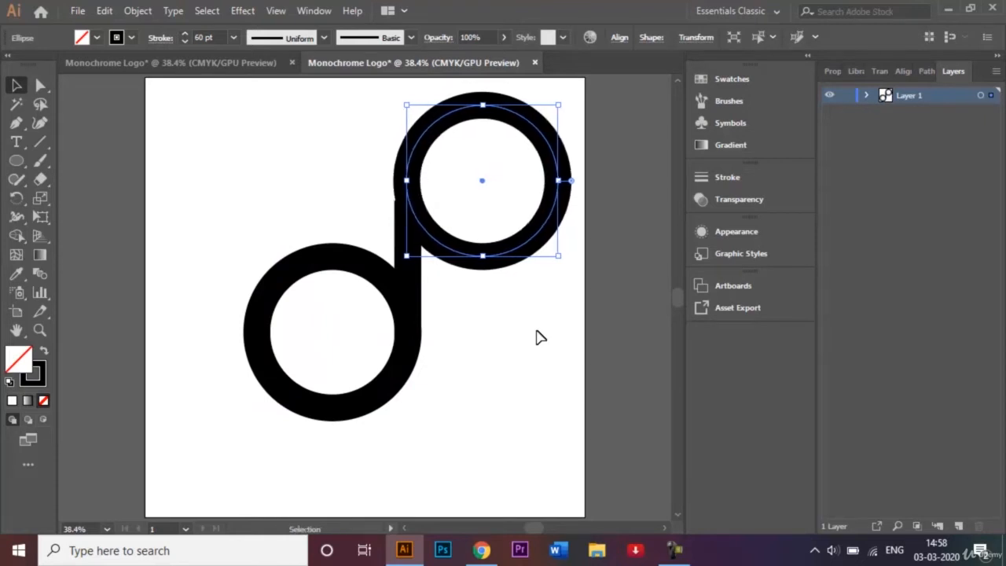
key(Down)
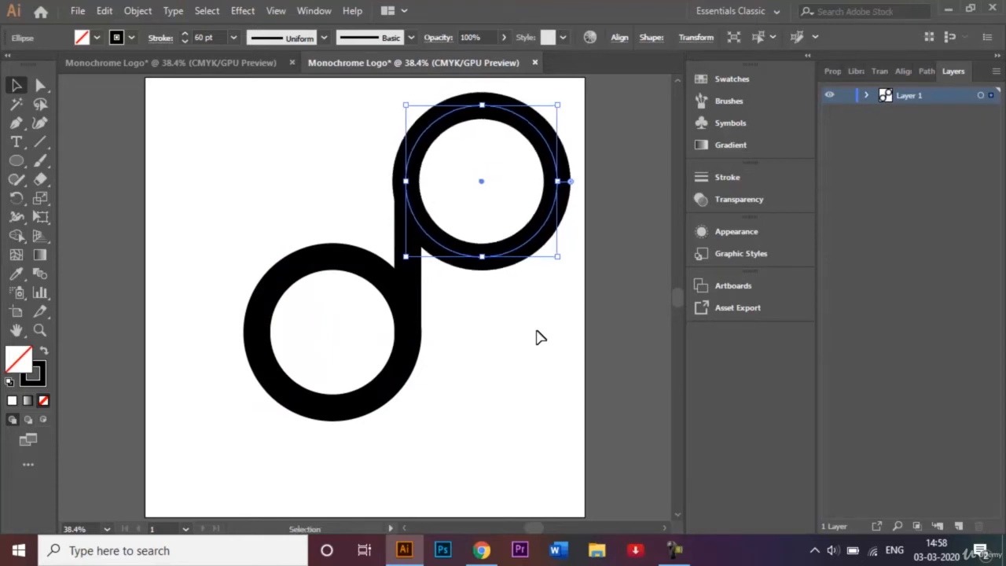
click(507, 379)
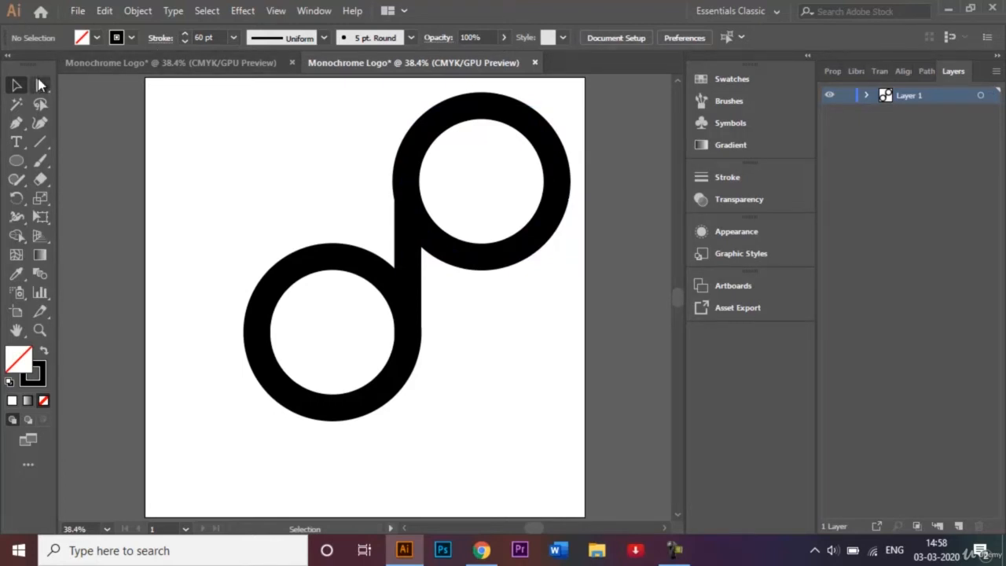
Step: Delete the bottom and right anchor points of the upper circle to keep only its upper-left quarter arc
click(41, 85)
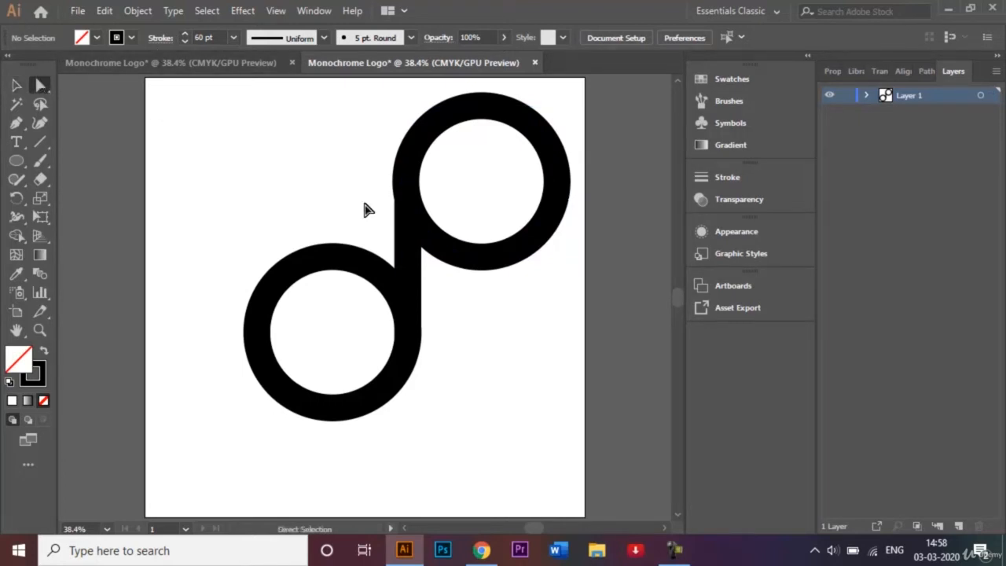
click(482, 257)
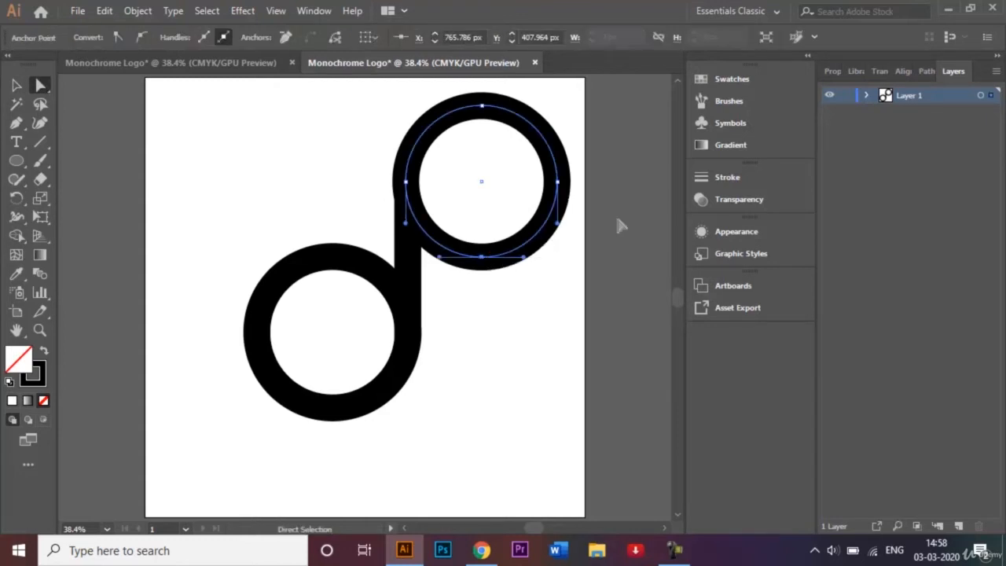
click(559, 183)
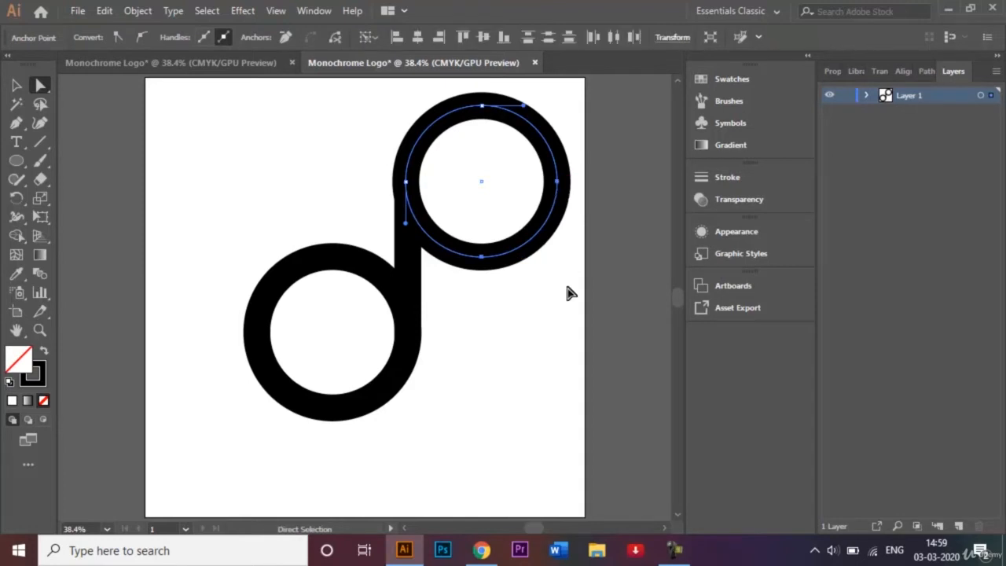
key(Delete)
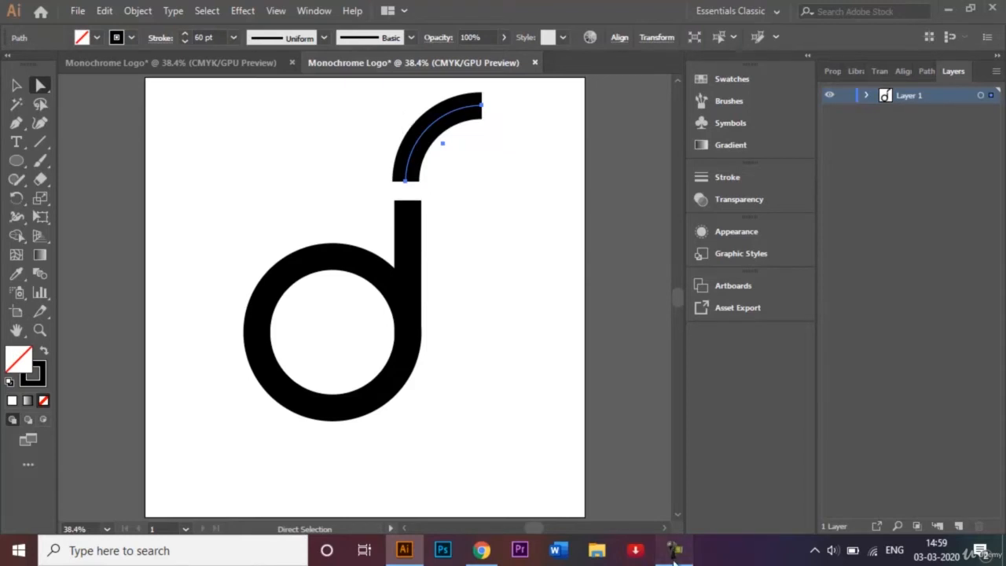
click(673, 550)
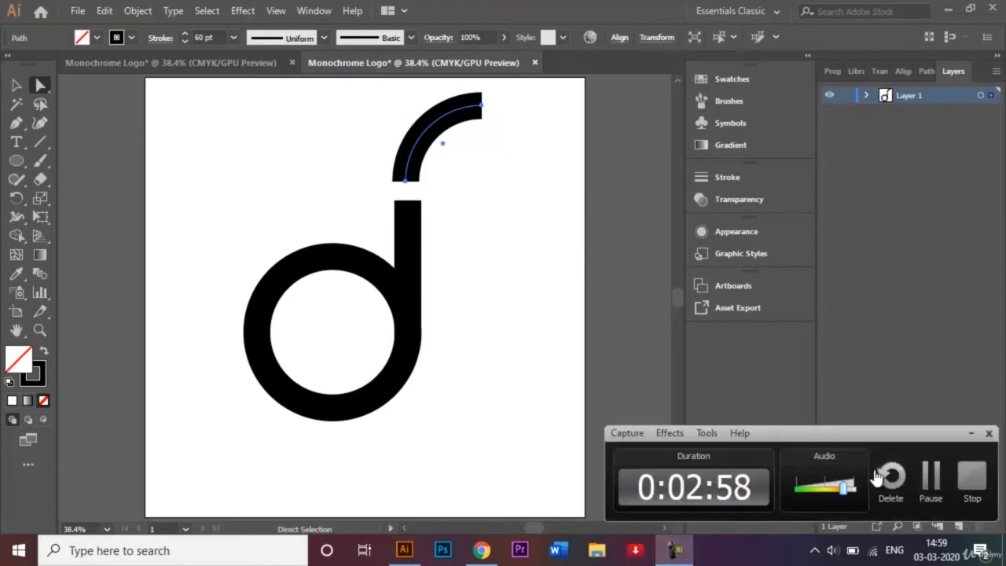
click(930, 479)
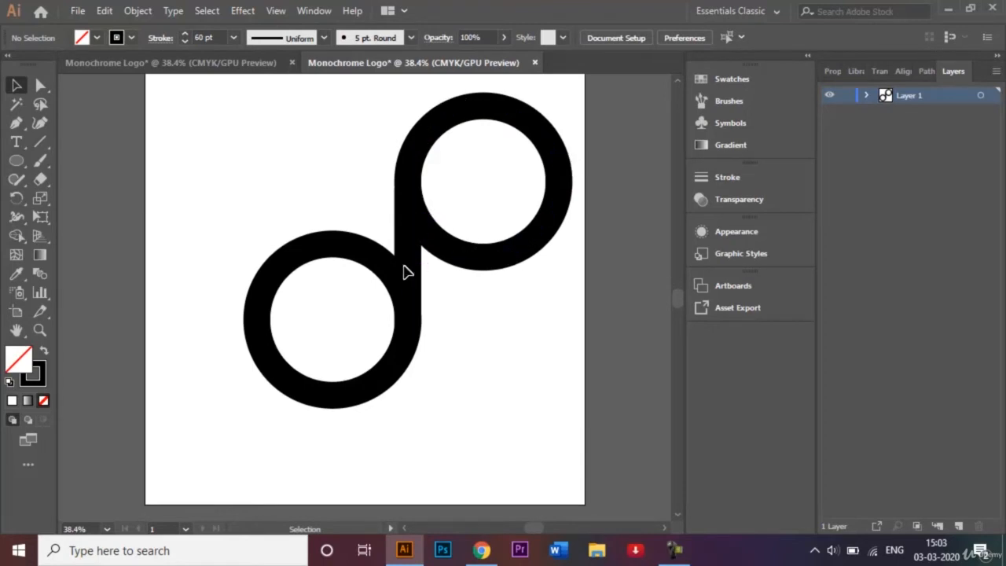
Step: Reduce the upper circle to its upper-left quarter arc by removing its bottom and right anchor points
click(41, 86)
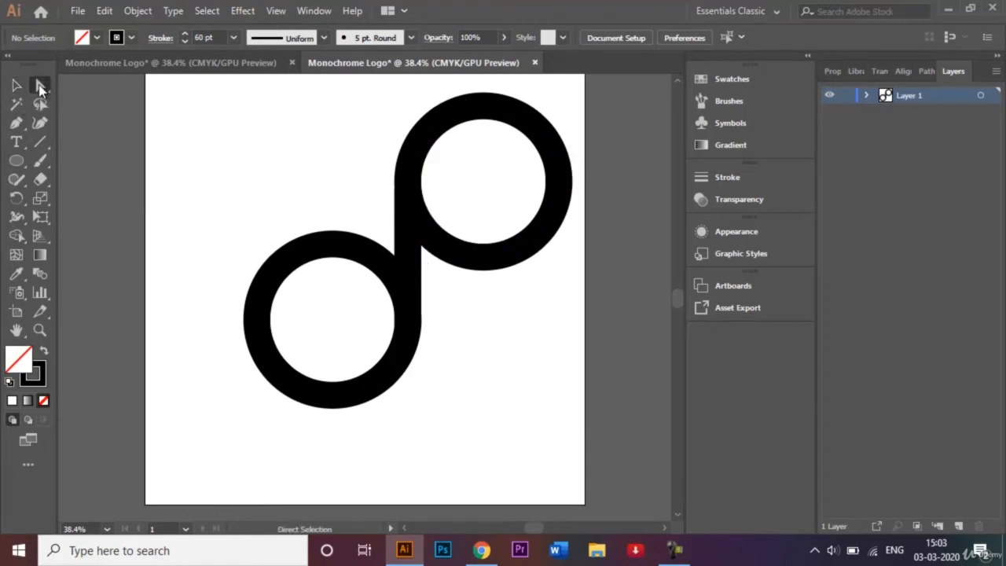
click(484, 258)
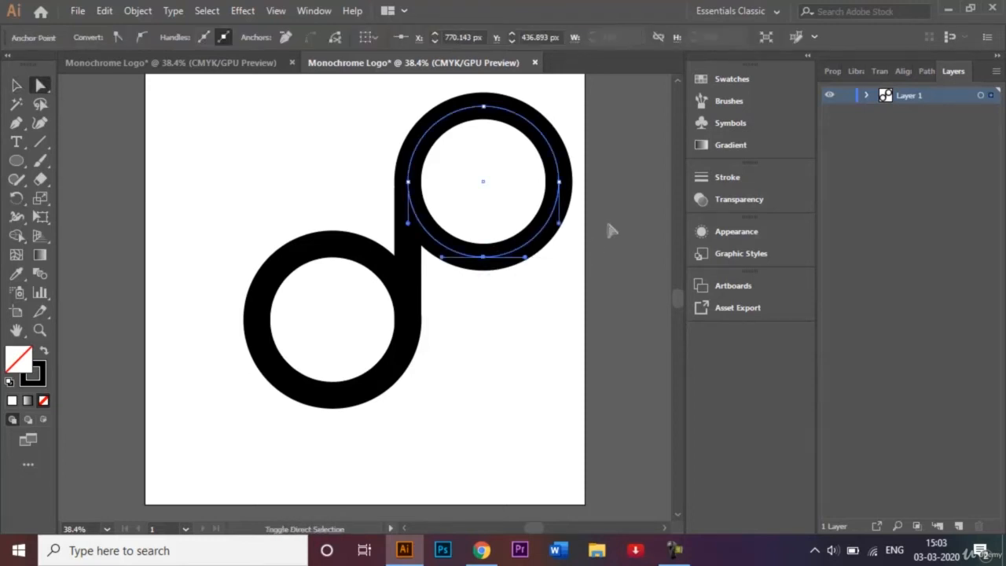
shift+click(560, 183)
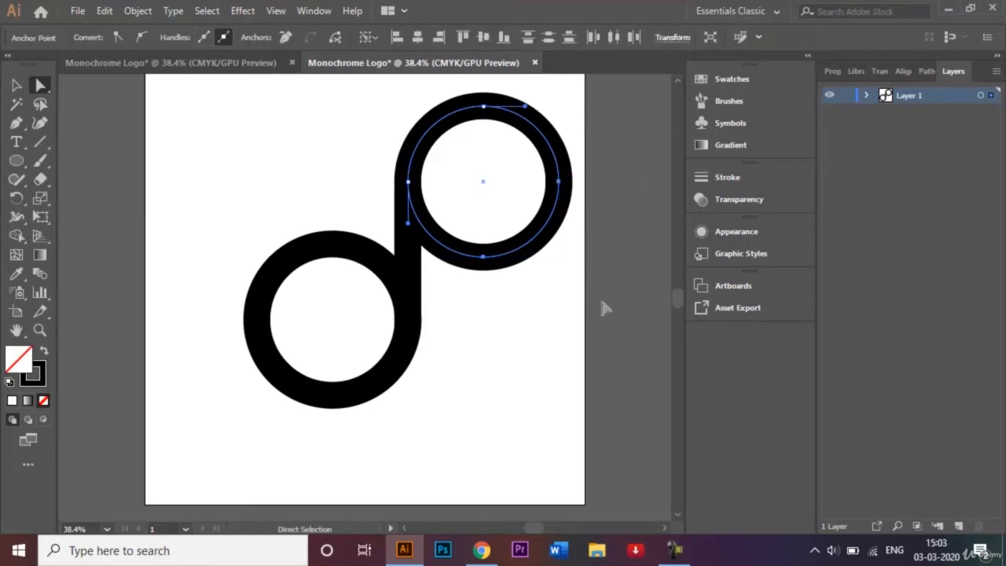
key(Delete)
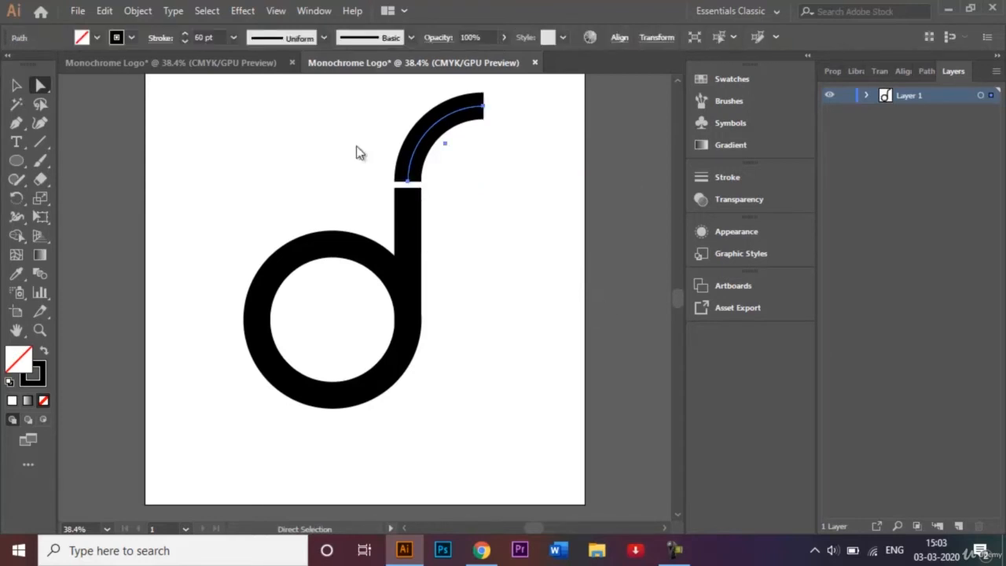
Step: Nudge the quarter arc straight down until its lower end meets the top of the vertical line
key(v)
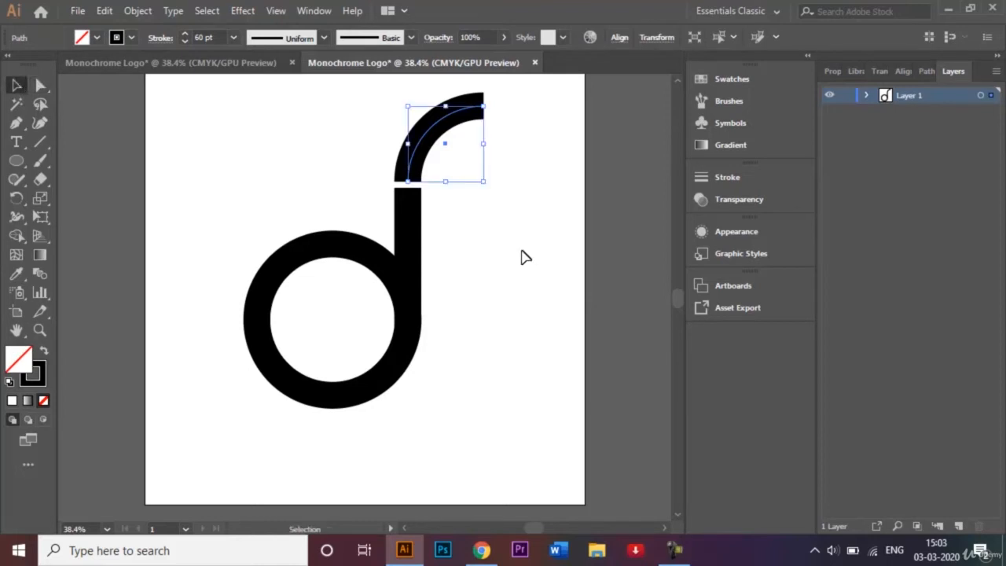
key(Down)
key(Down)
key(Down)
key(Down)
key(Down)
key(Down)
key(Down)
key(Down)
key(Down)
key(Down)
key(Down)
key(Down)
key(Down)
key(Down)
key(Down)
key(Down)
key(Down)
key(Down)
key(Down)
key(Down)
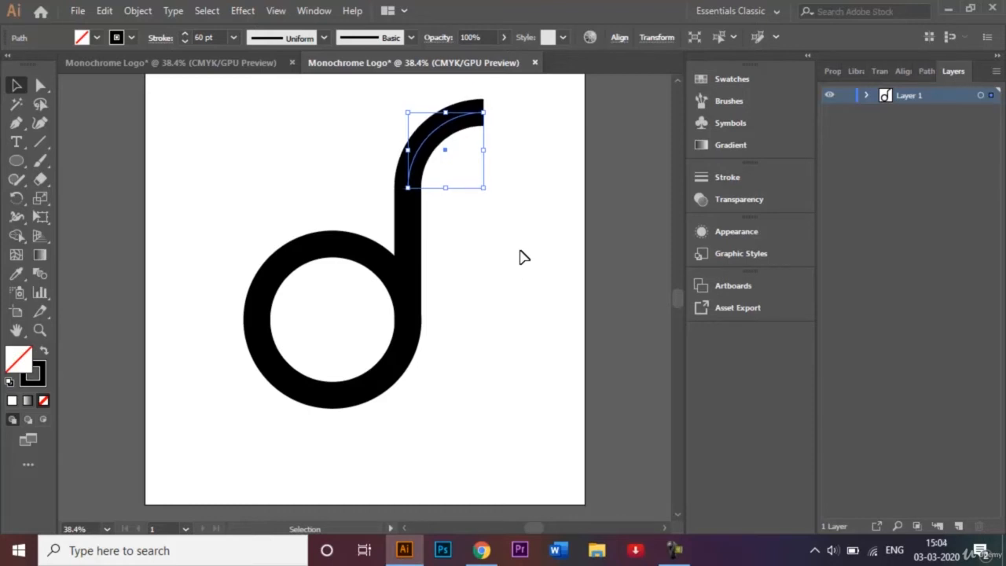
click(525, 256)
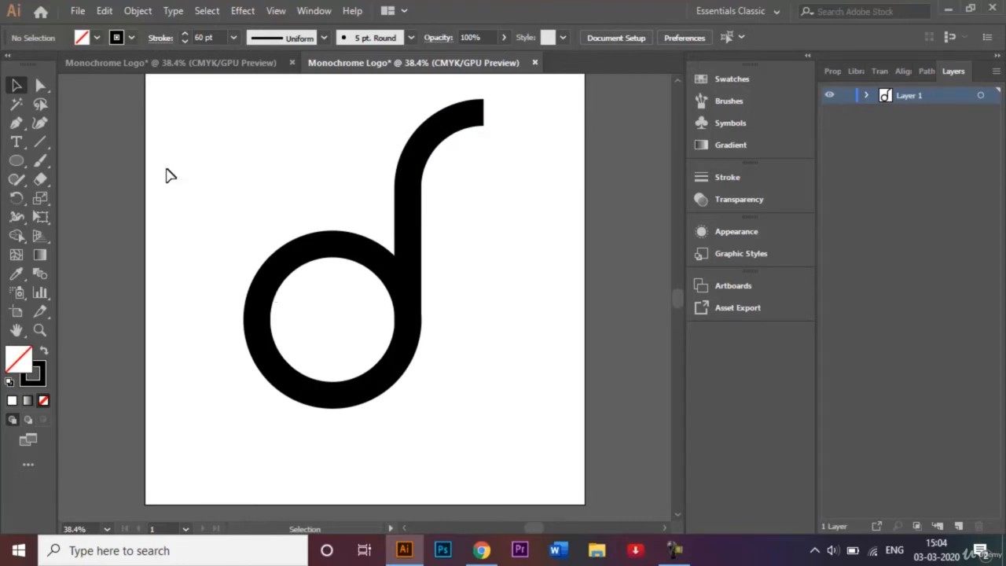
Step: Delete the upper-right quarter segment of the lower circle, leaving a three-quarter arc attached to the vertical line
click(41, 85)
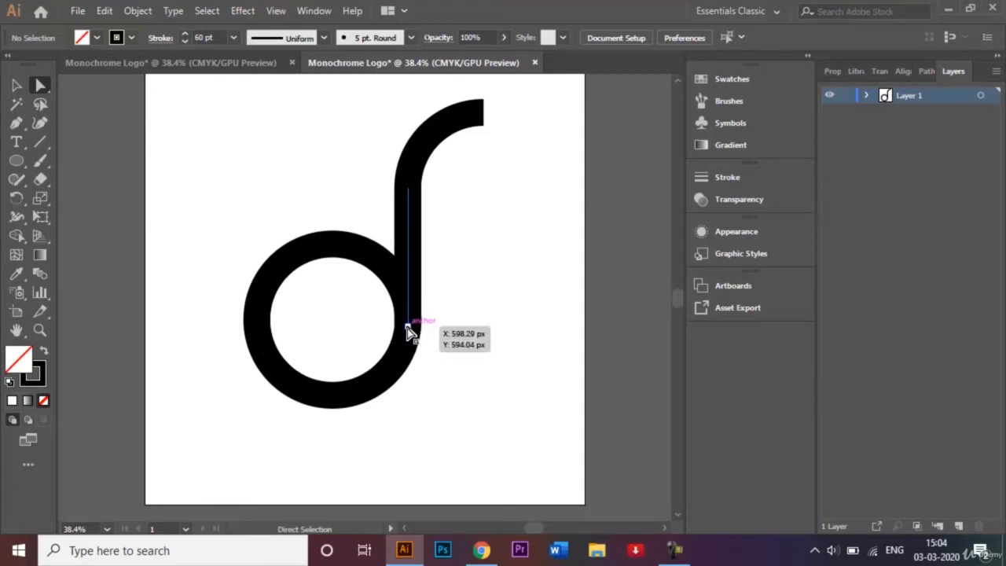
click(379, 265)
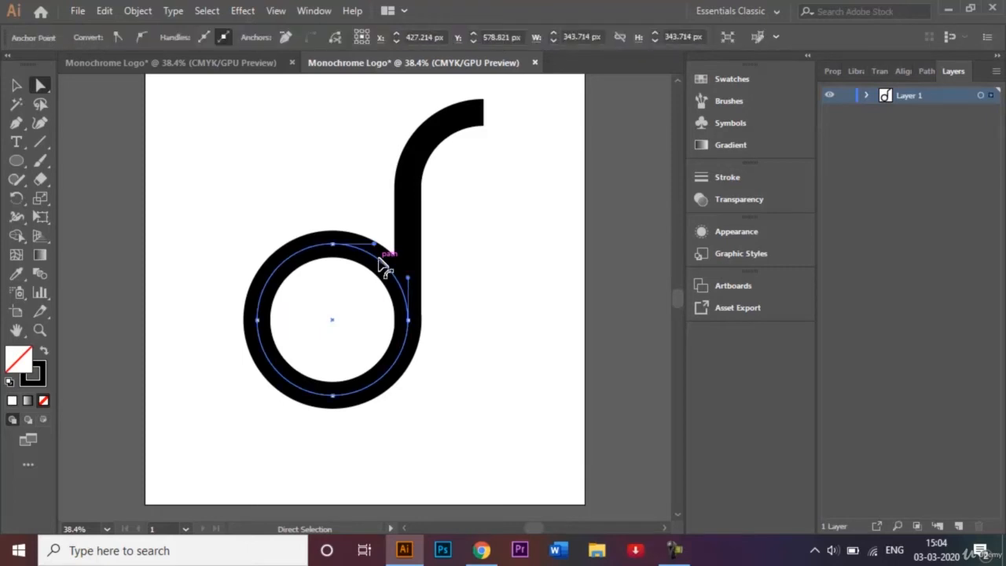
key(Delete)
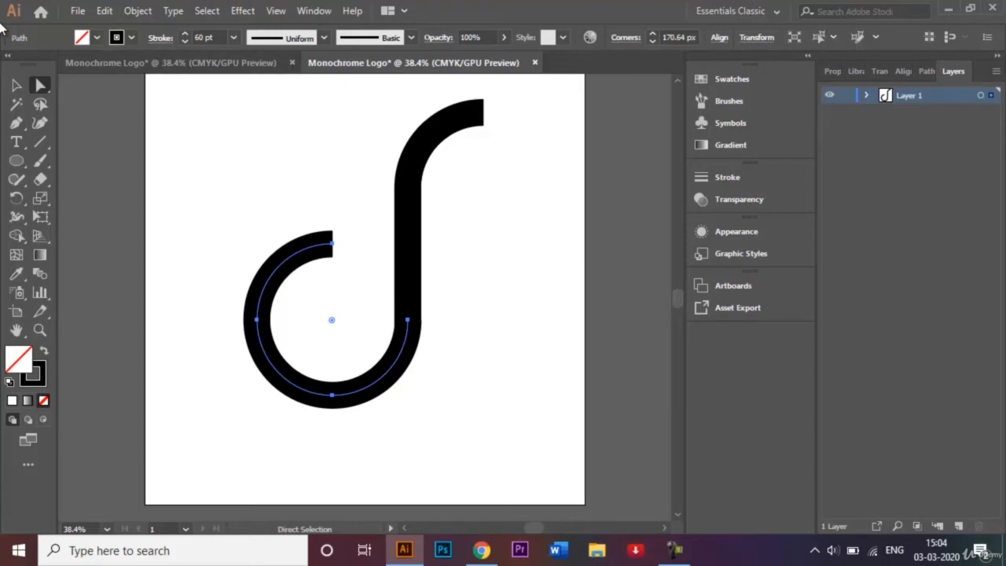
Step: Extend the lower arc's top end with a straight horizontal Pen segment about 311 px long that crosses the vertical line
click(15, 123)
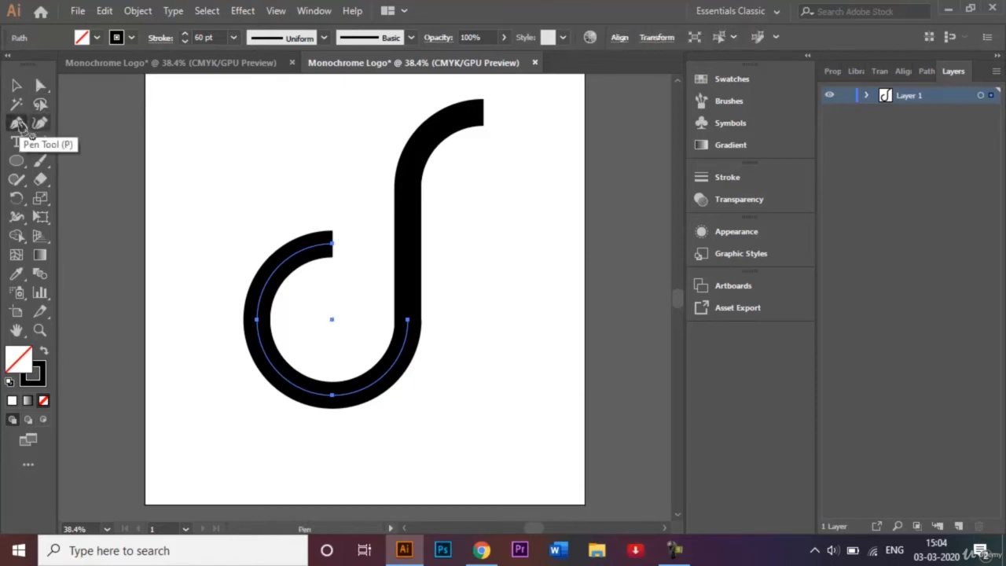
click(332, 245)
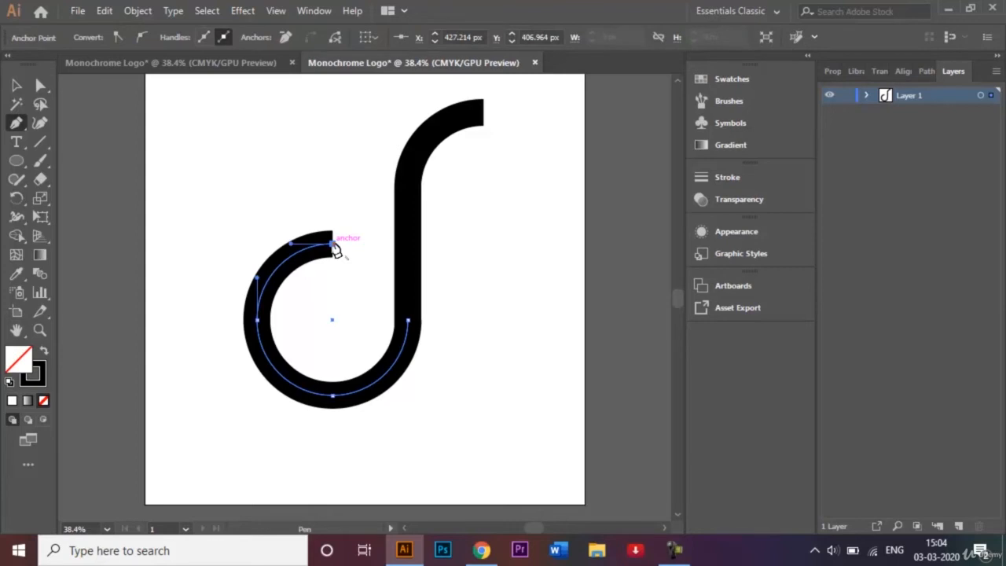
drag(332, 244, 470, 244)
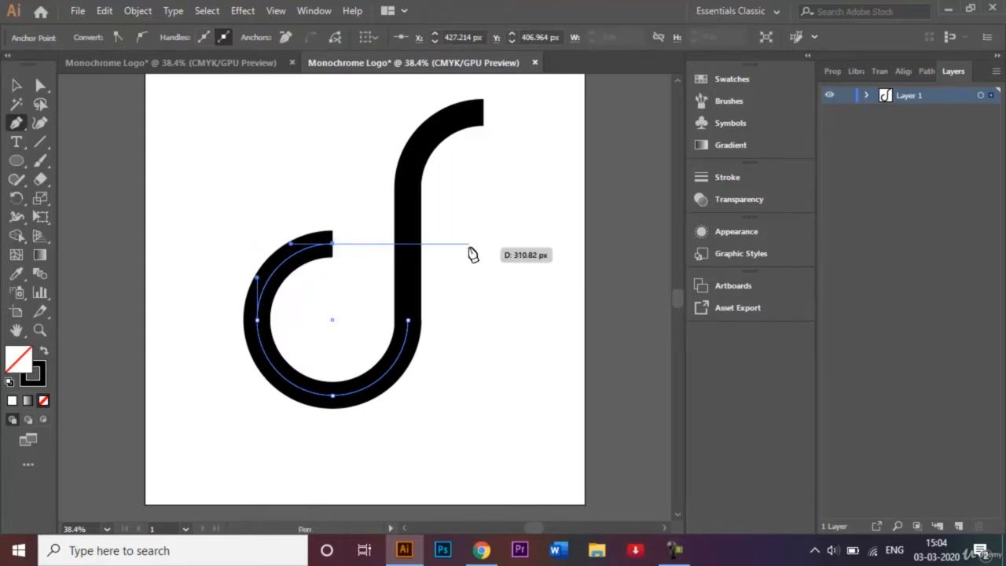
click(469, 244)
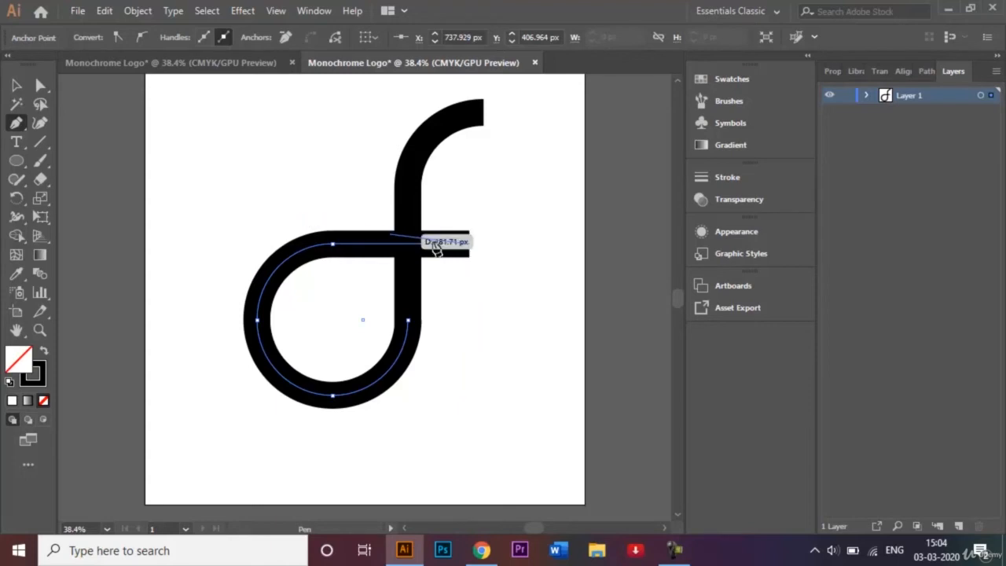
key(Escape)
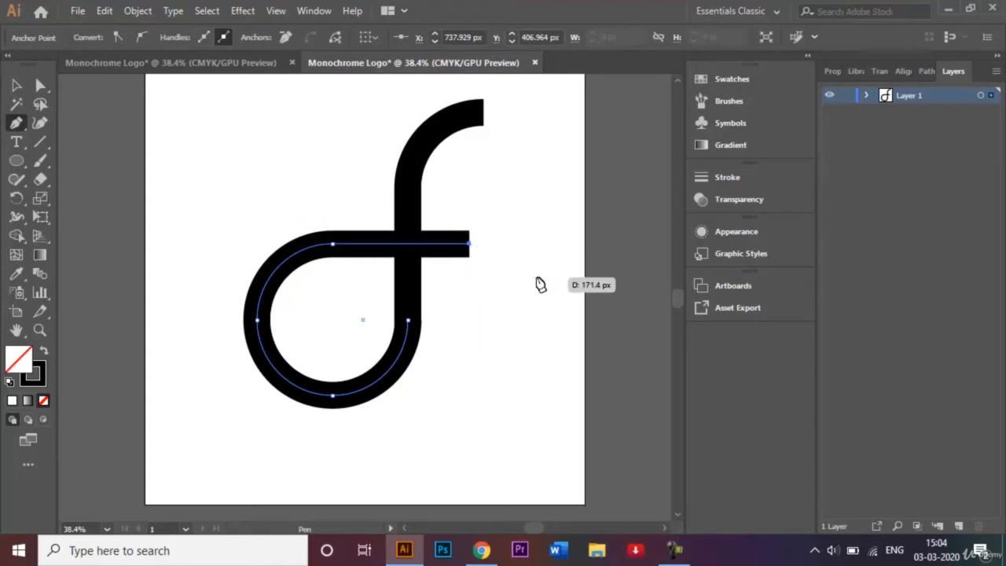
click(19, 92)
click(275, 173)
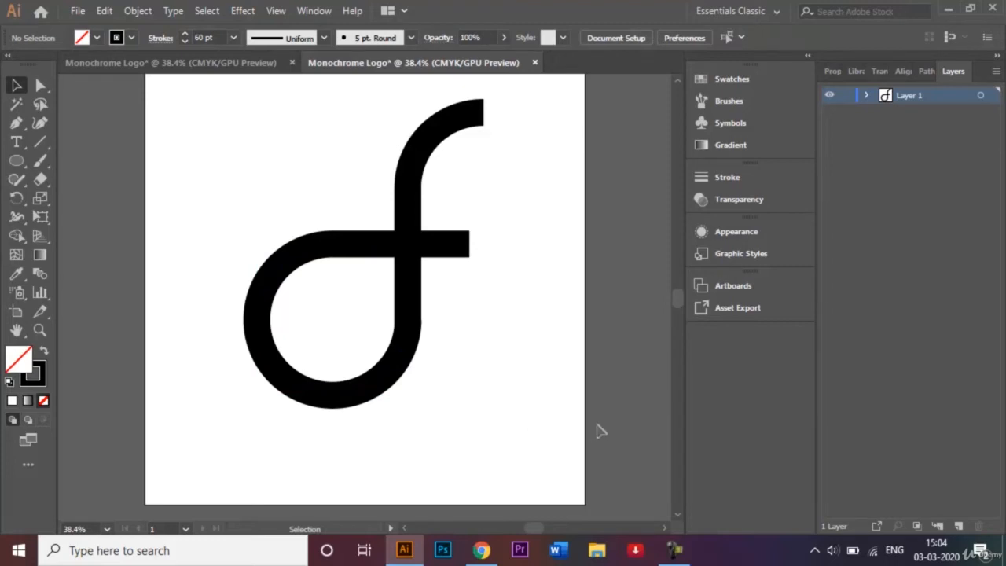
Step: Extend the upper arc's open end with a short straight horizontal Pen segment ending at about X 849 px
click(17, 124)
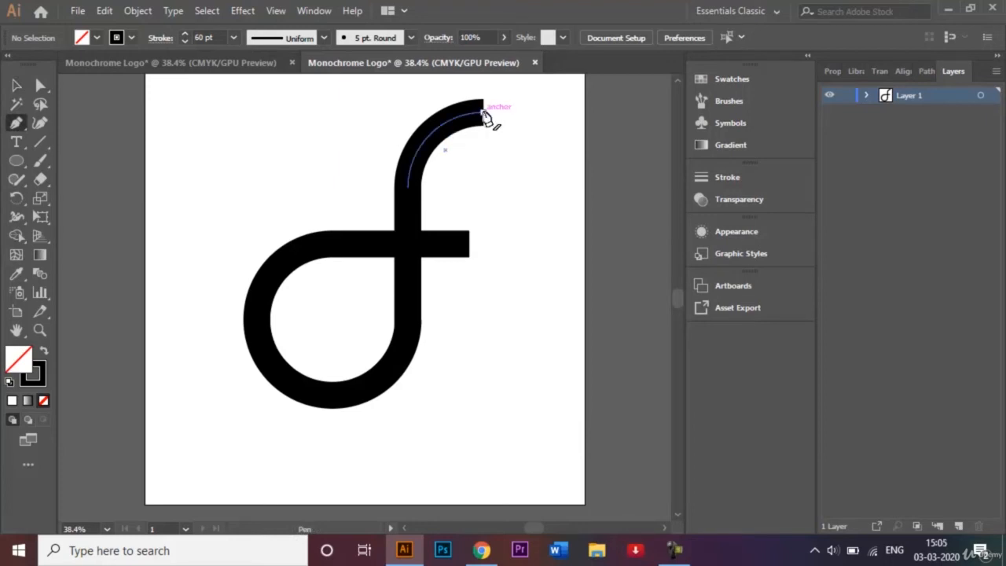
drag(484, 113, 520, 115)
mouse_move(519, 113)
mouse_down()
mouse_move(449, 157)
mouse_move(461, 158)
mouse_up()
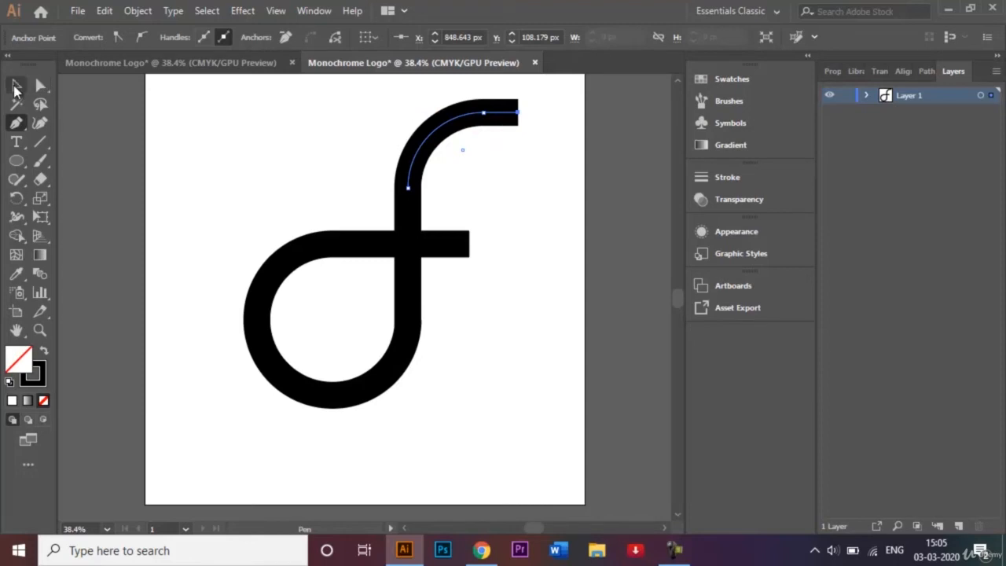
click(16, 86)
click(247, 168)
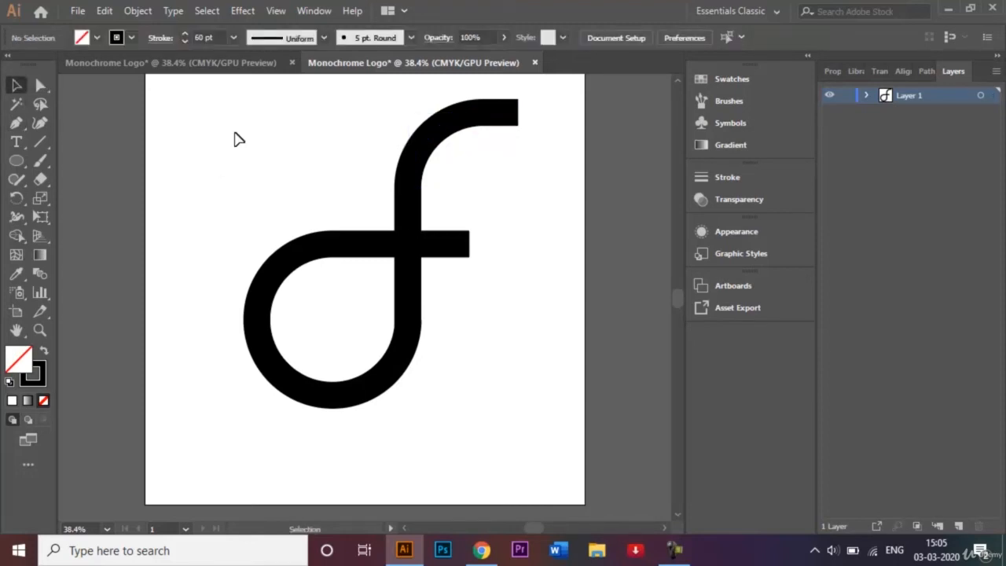
Step: Expand the fill and stroke of all the logo paths into filled shapes
drag(226, 125, 530, 450)
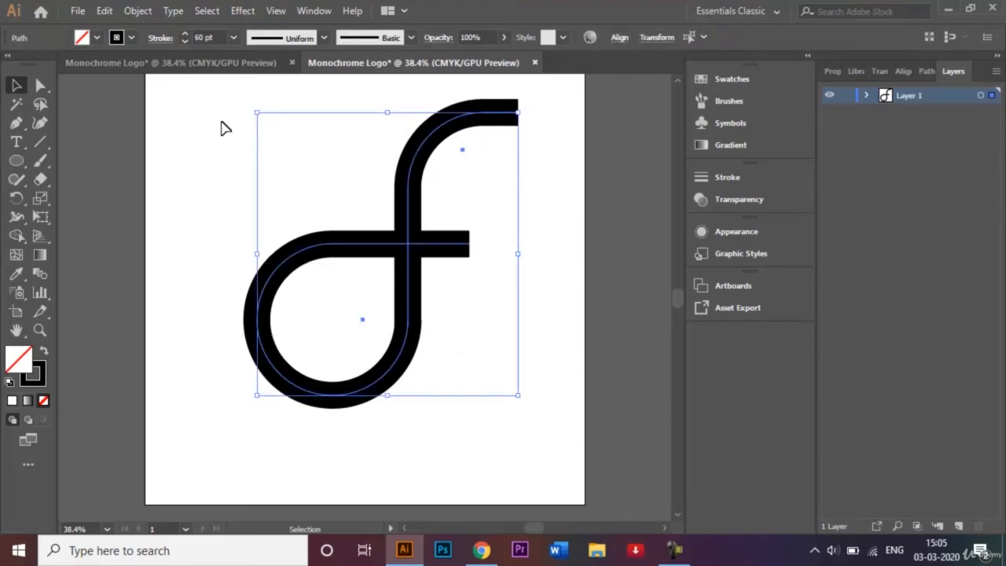
click(128, 12)
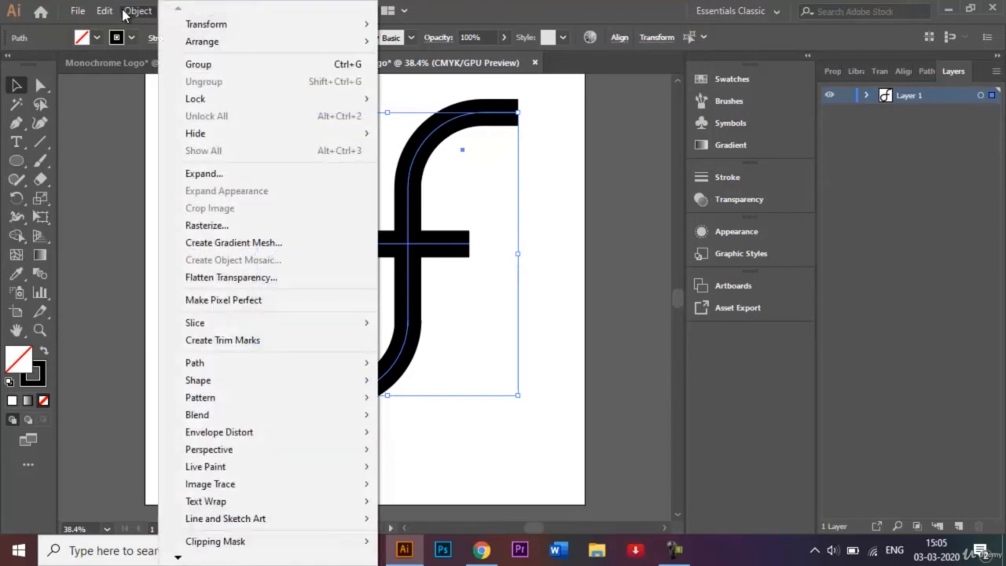
click(248, 180)
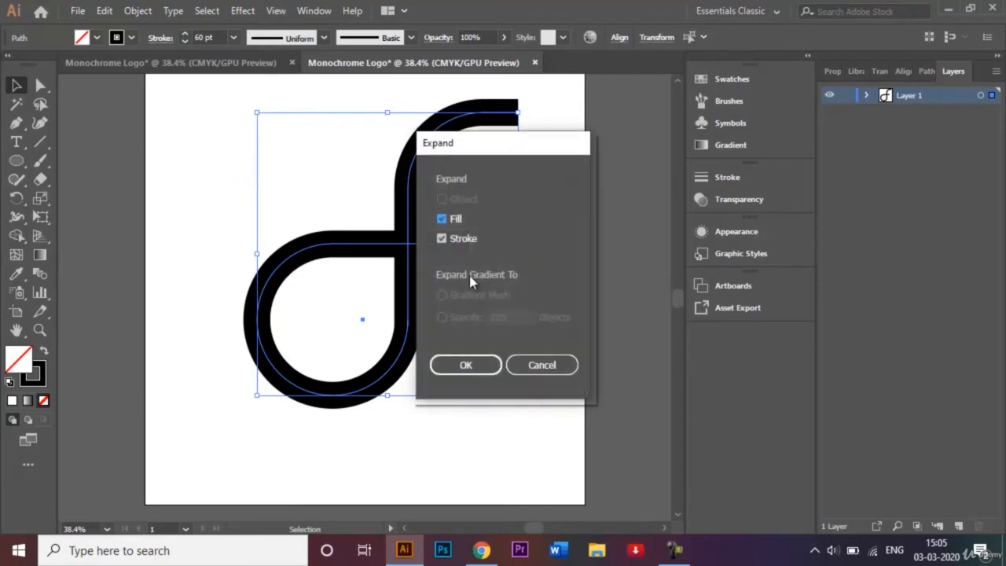
click(466, 370)
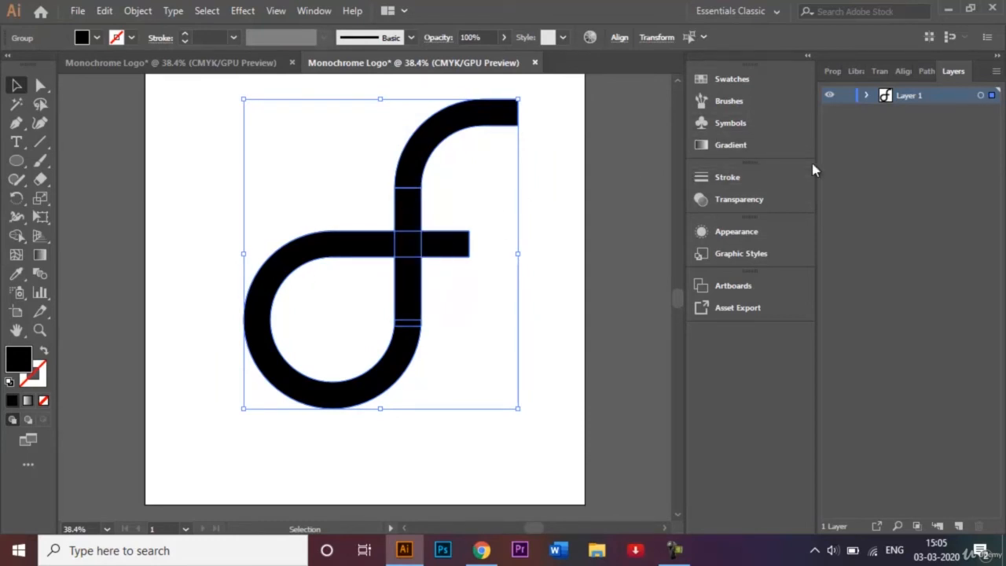
Step: Merge the expanded logo shapes into a single shape with the Pathfinder Unite operation
click(925, 76)
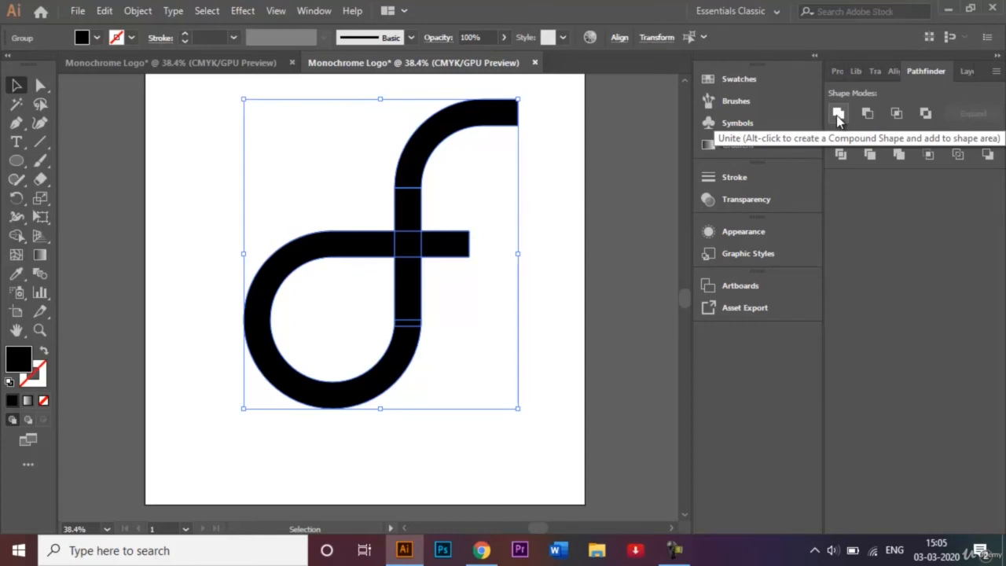
click(838, 115)
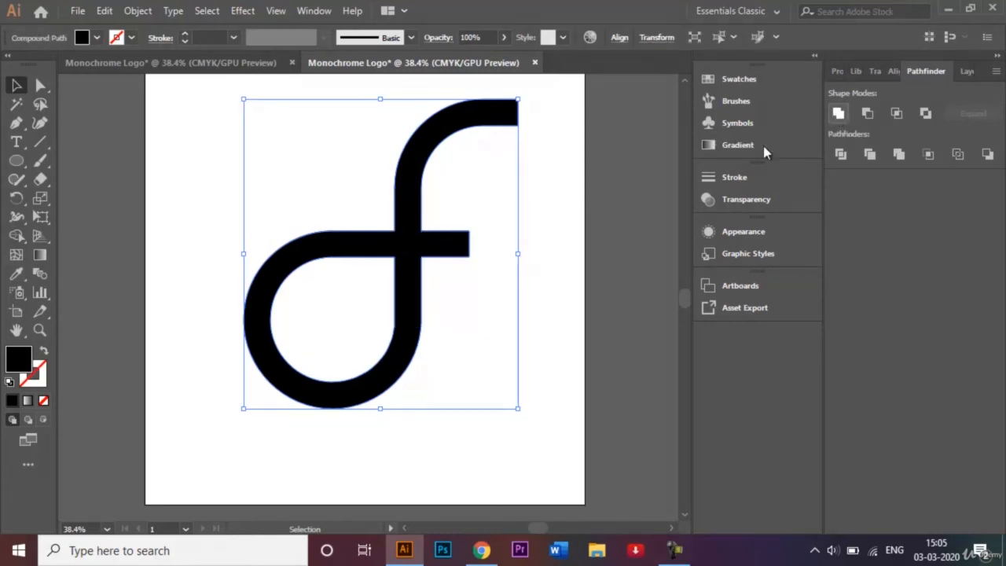
click(537, 238)
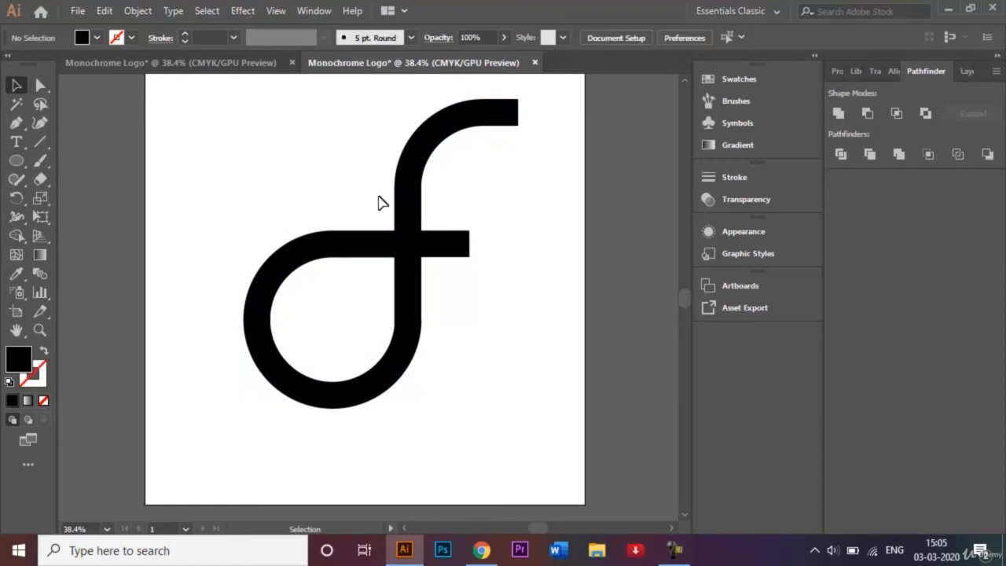
click(408, 207)
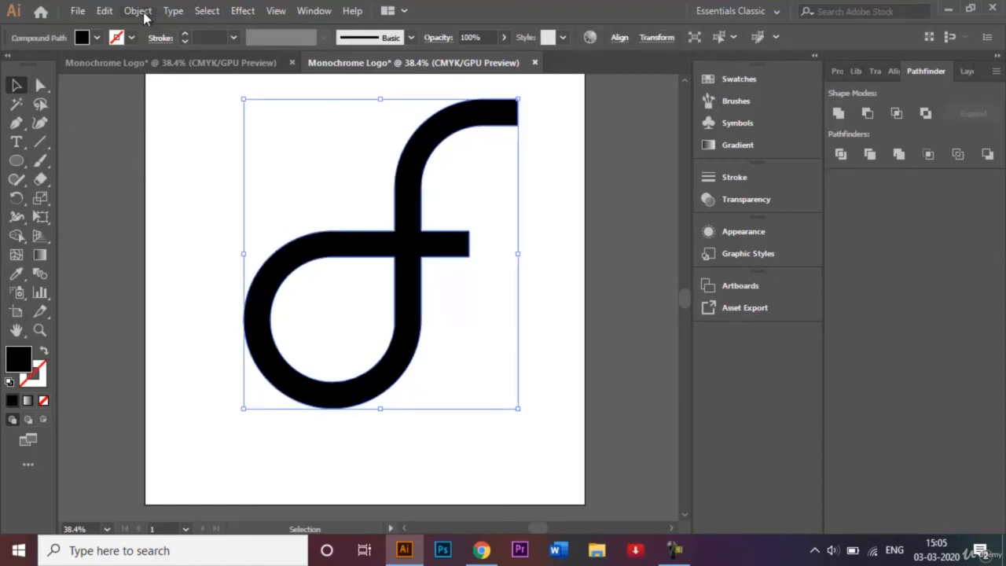
click(138, 11)
click(104, 101)
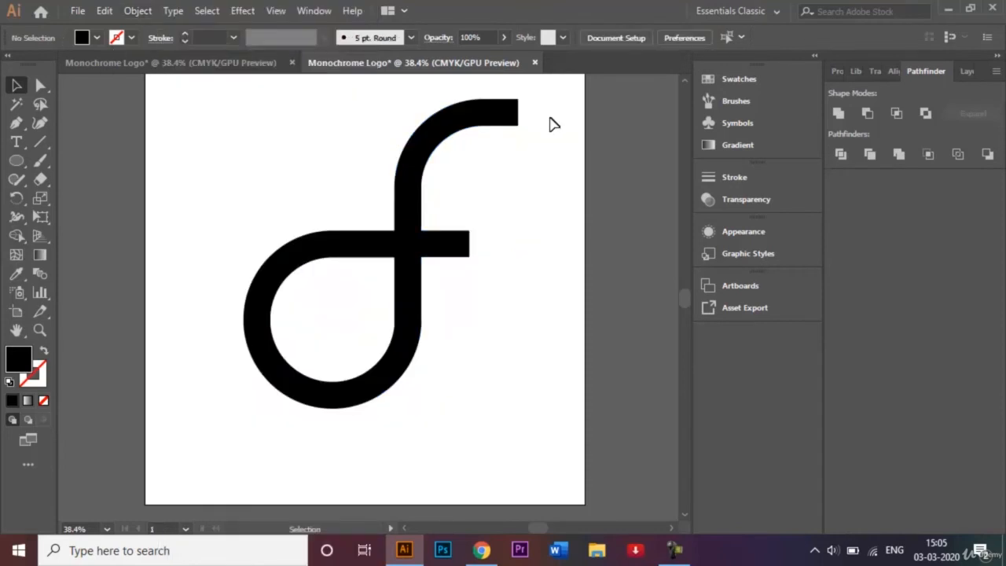
Step: Slant the right ends of the top stroke and the crossbar by shifting both of their upper-right corner anchors to the right
click(512, 117)
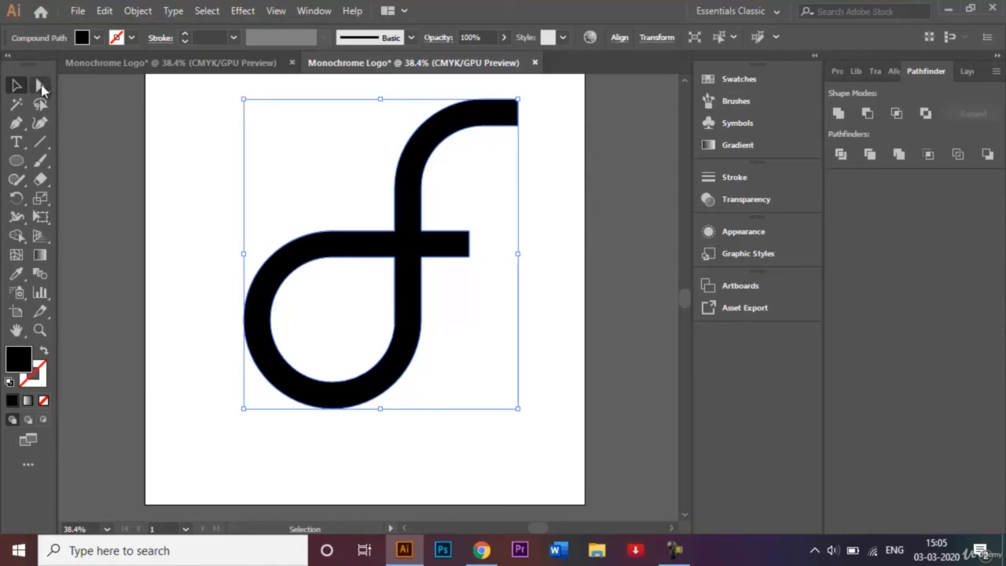
click(42, 85)
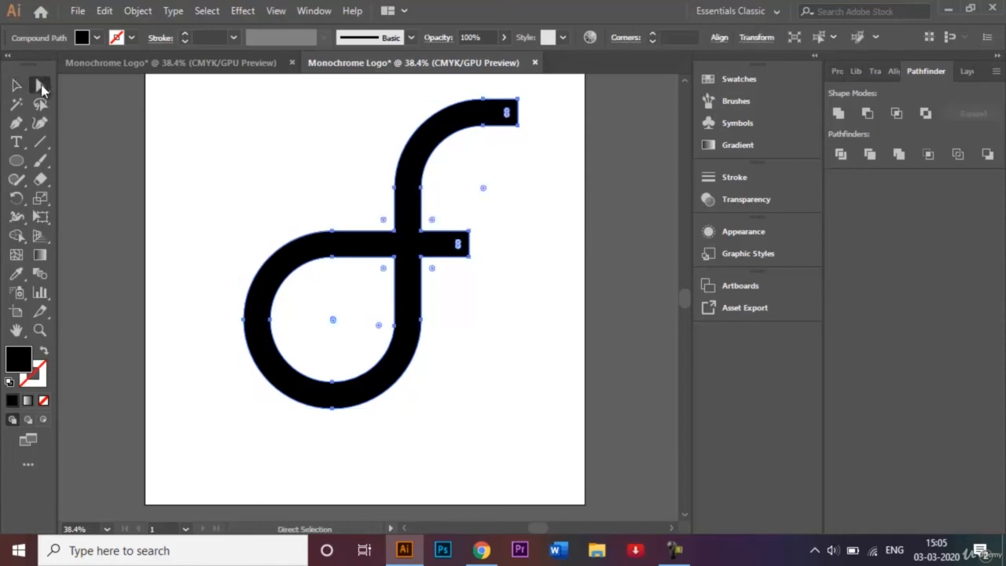
click(518, 99)
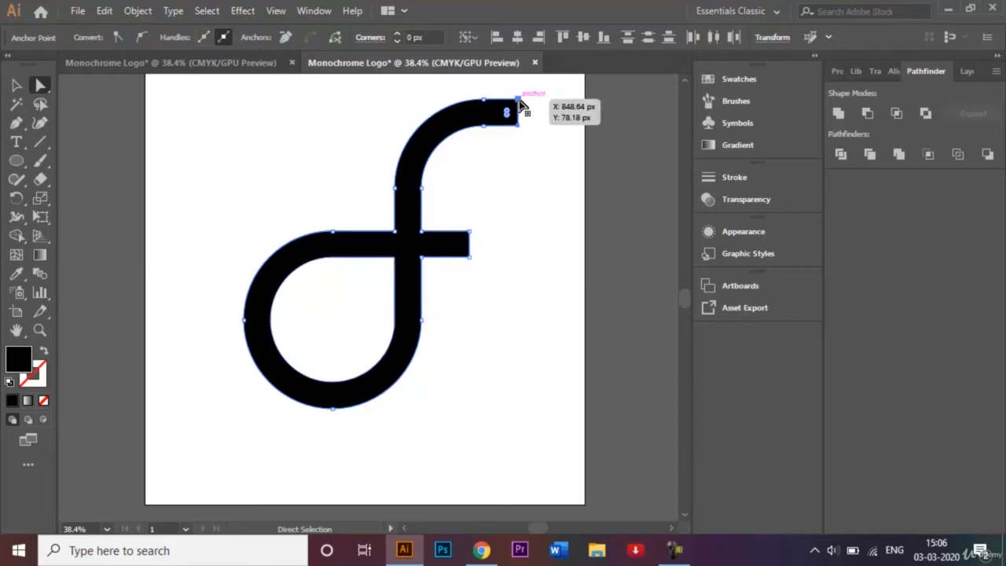
shift+click(469, 233)
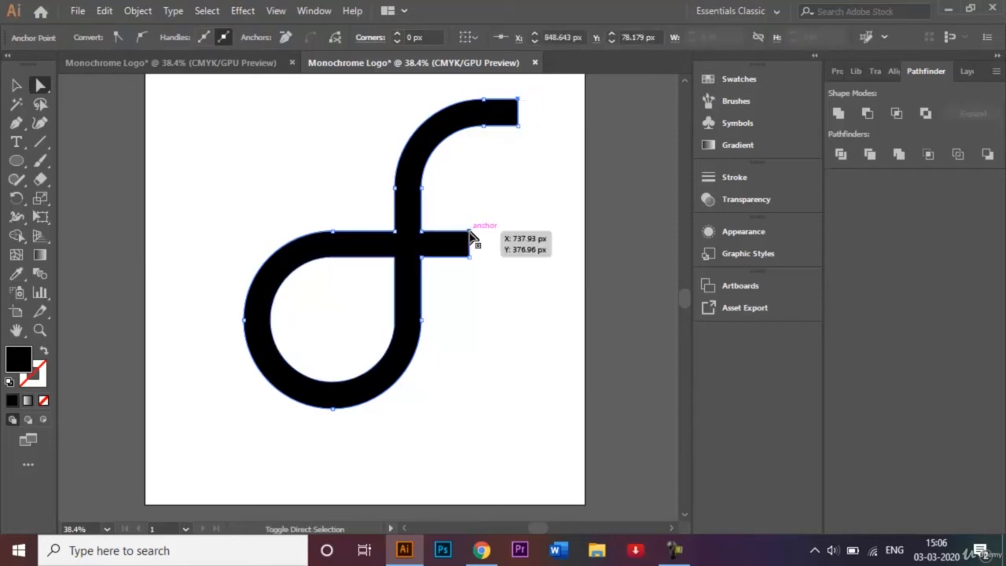
key(shift+Right)
key(shift+Right)
key(shift+Right)
key(shift+Right)
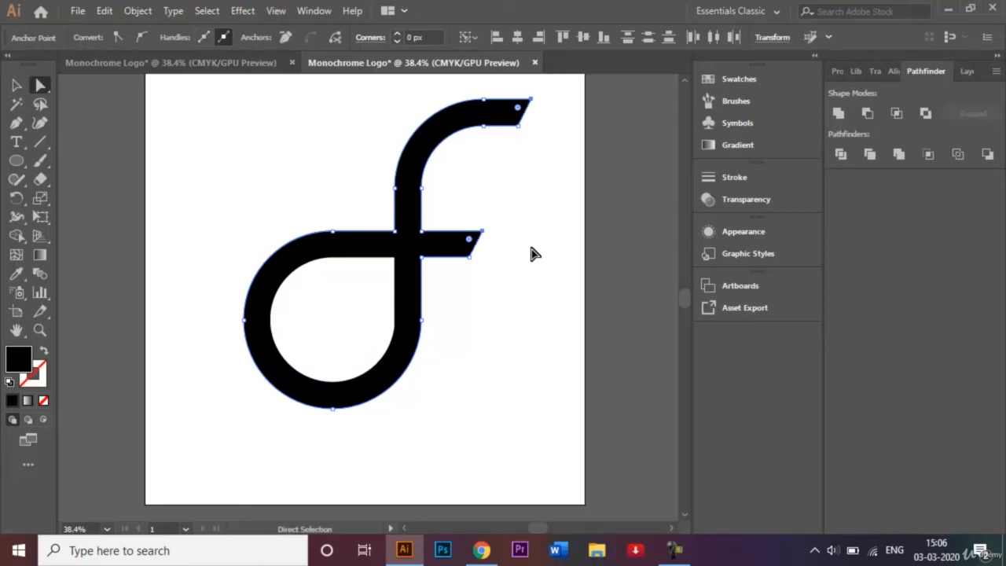
click(16, 85)
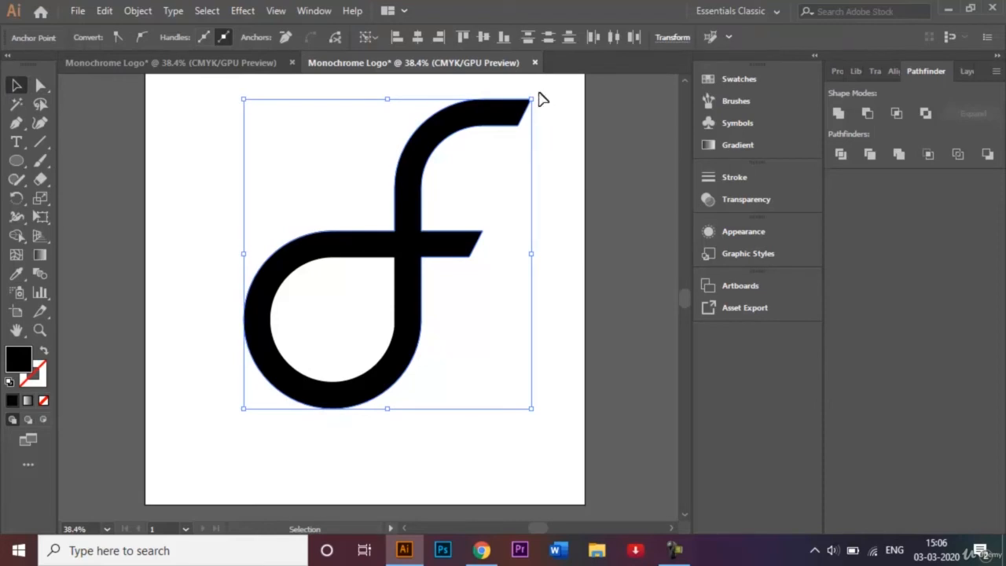
key(ctrl+minus)
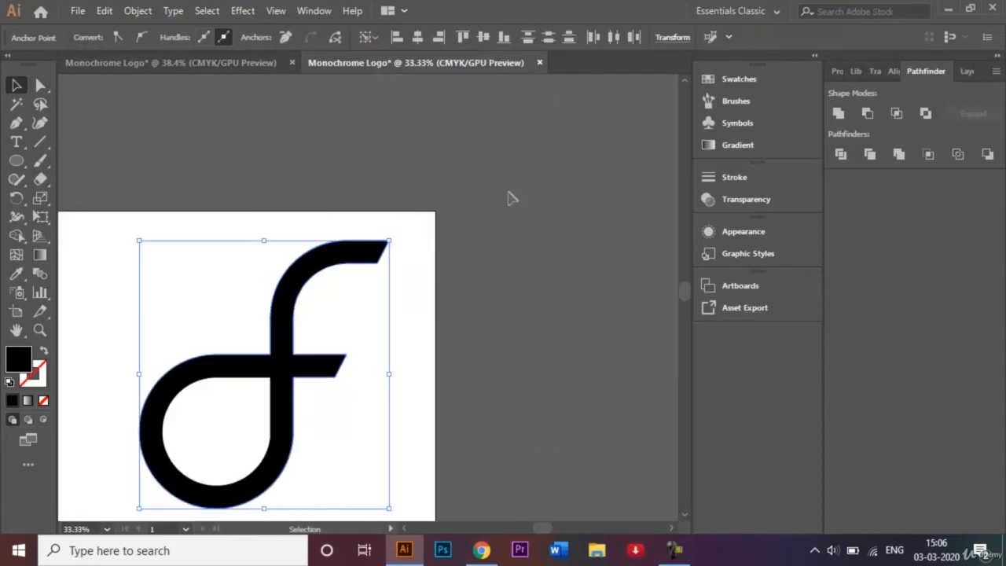
click(410, 529)
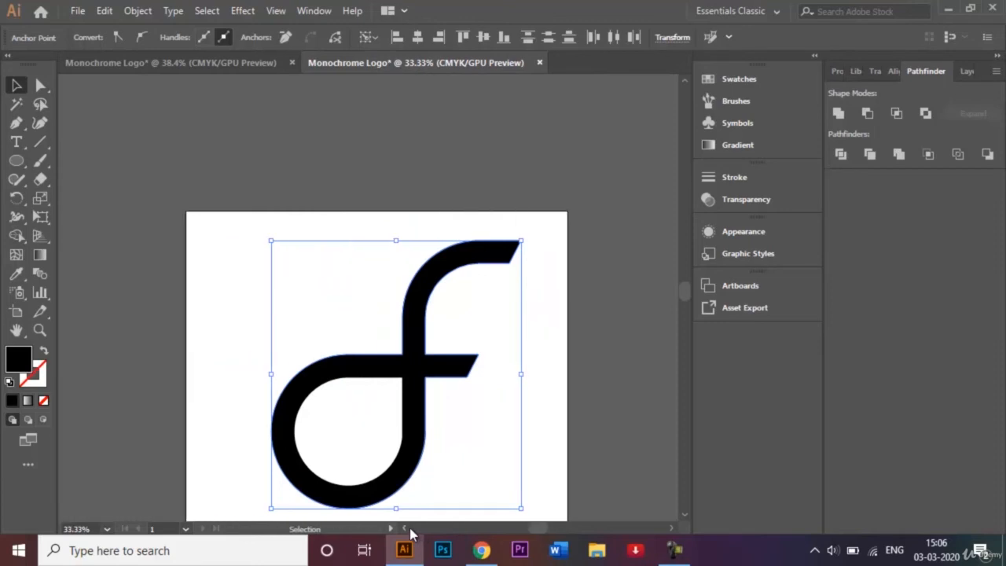
drag(528, 234, 400, 207)
click(577, 283)
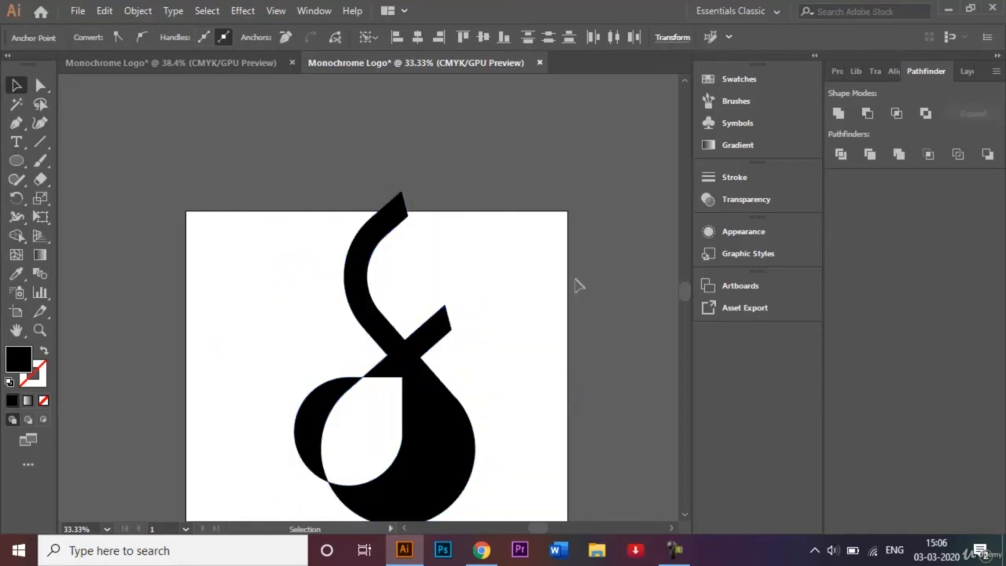
key(ctrl+z)
click(339, 266)
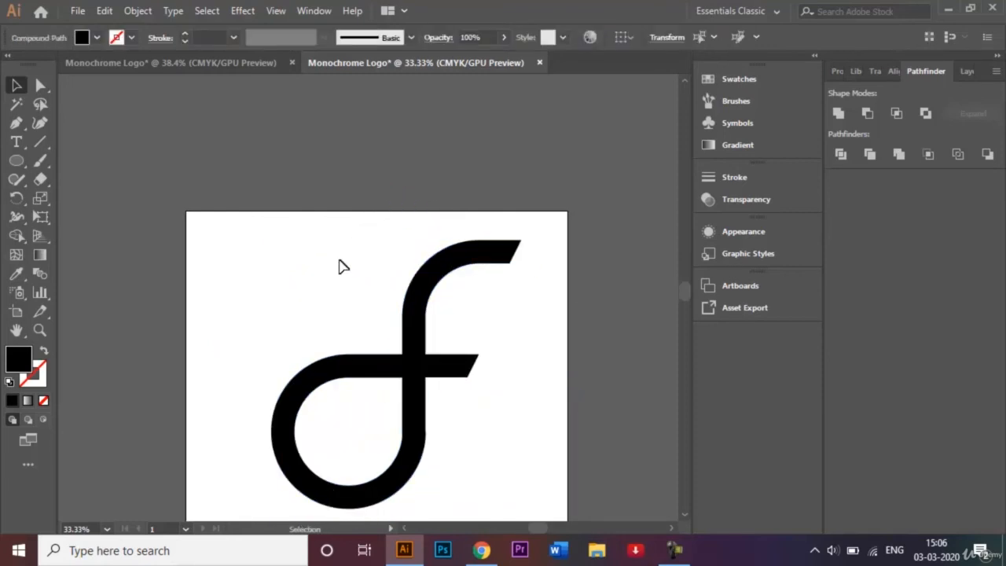
Step: Select the whole merged logo shape and rotate it counterclockwise by roughly a third of a right angle
drag(209, 209, 526, 312)
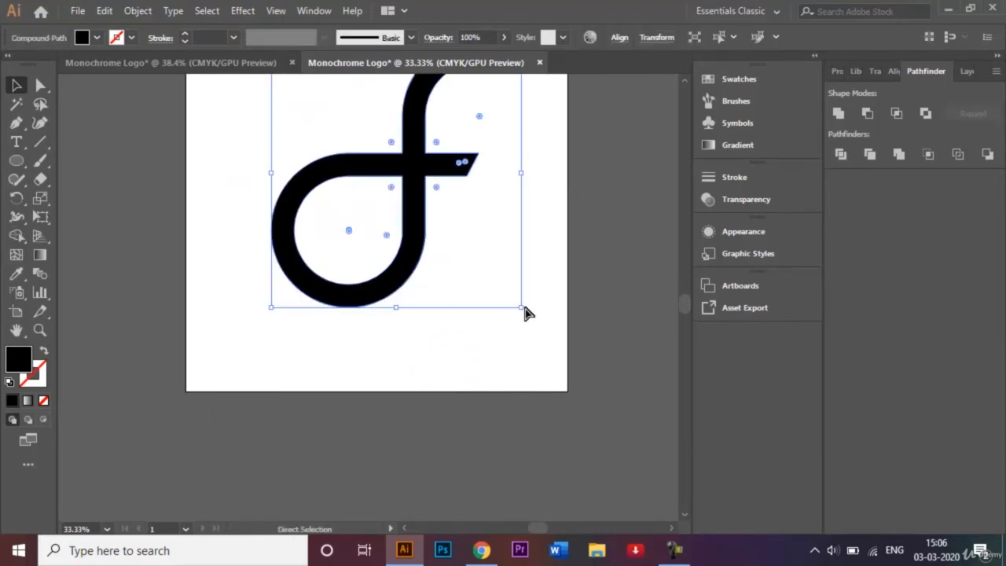
key(v)
key(ctrl+0)
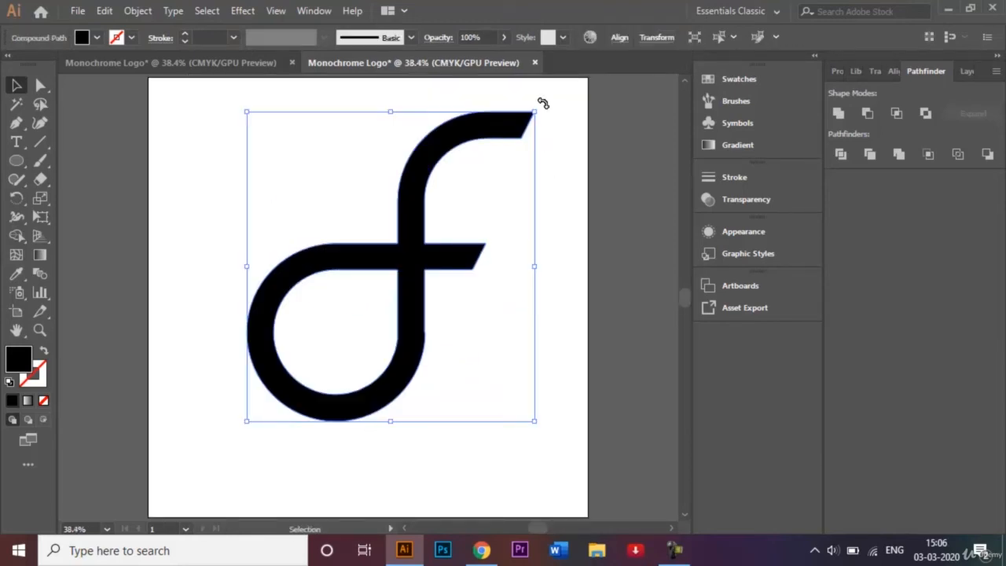
drag(543, 104, 452, 186)
key(ctrl+0)
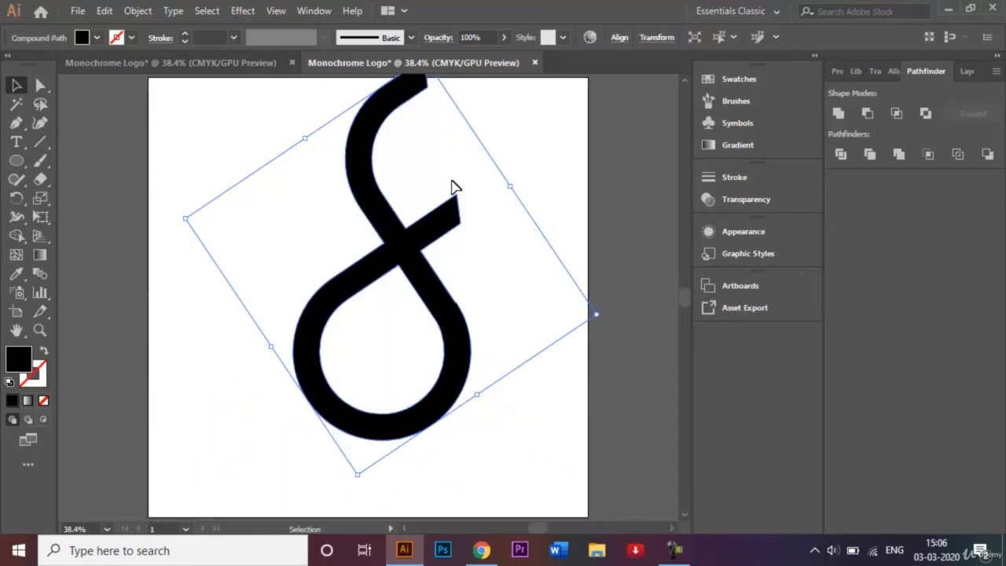
Step: Move the rotated logo down by six large nudges and left by four so it sits inside the artboard
key(shift+Down)
key(shift+Down)
key(shift+Down)
key(shift+Down)
key(shift+Down)
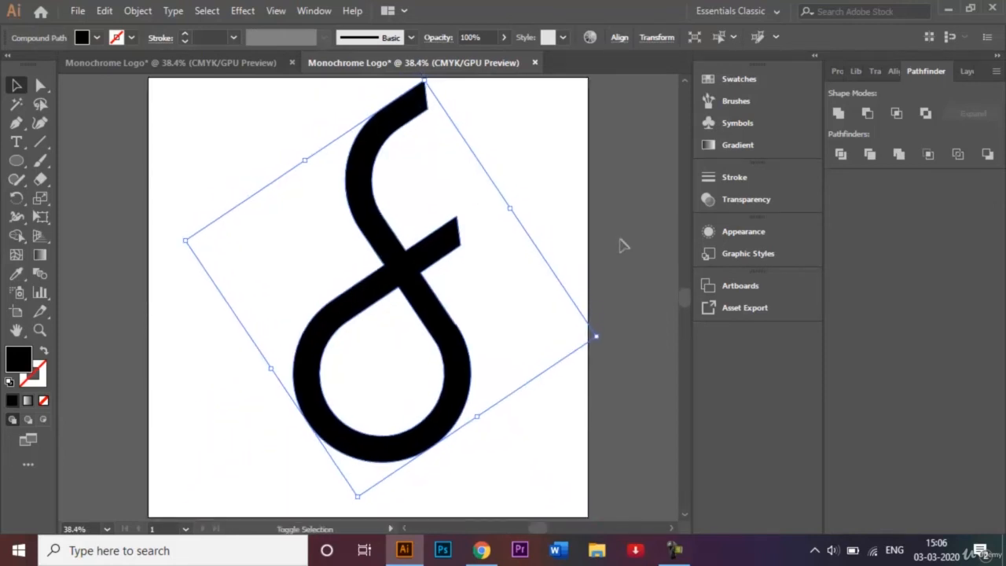
key(shift+Down)
key(shift+Left)
key(shift+Left)
key(shift+Left)
key(shift+Left)
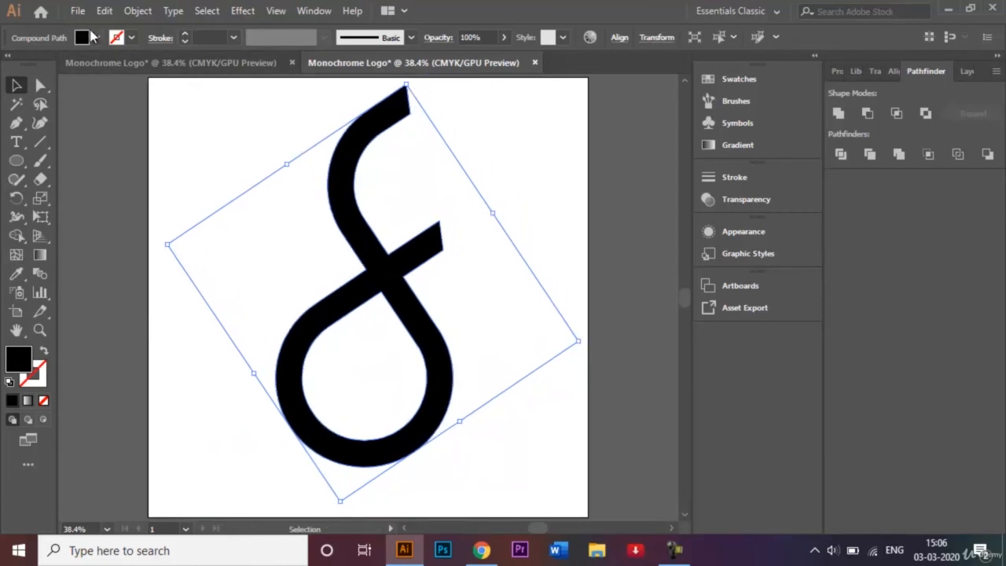
Step: Fill the logo with the light blue swatch and deselect it
click(96, 37)
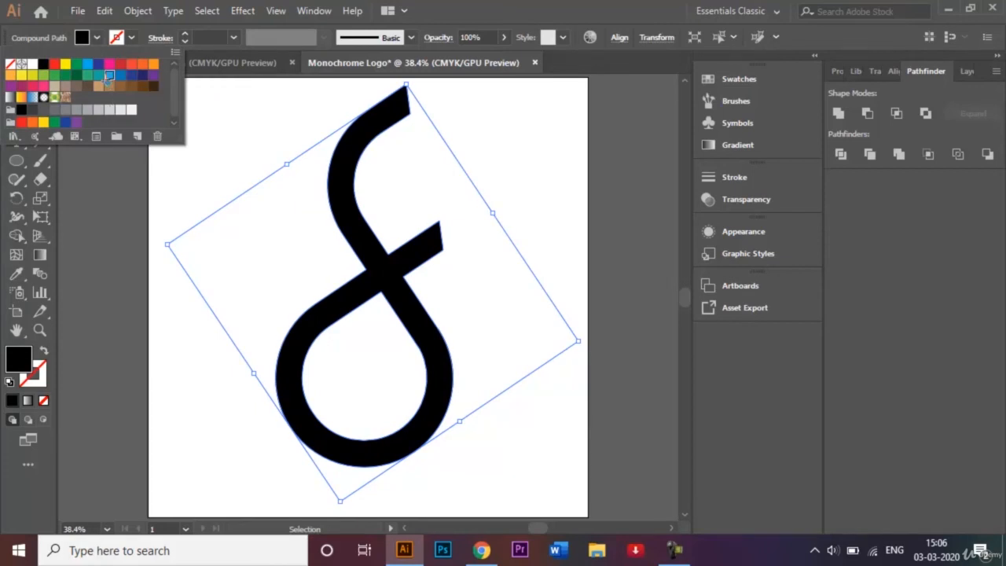
click(109, 76)
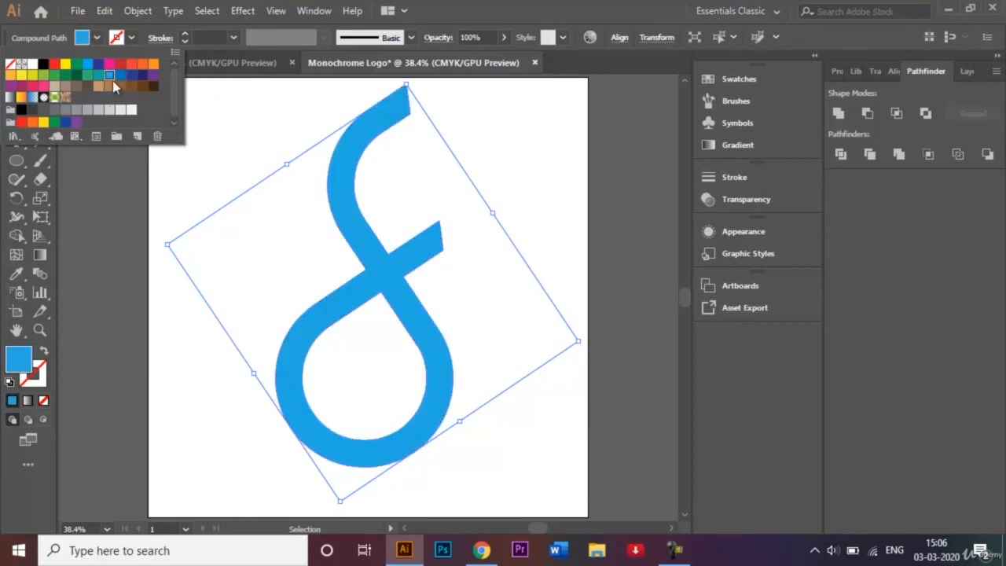
click(243, 115)
click(246, 133)
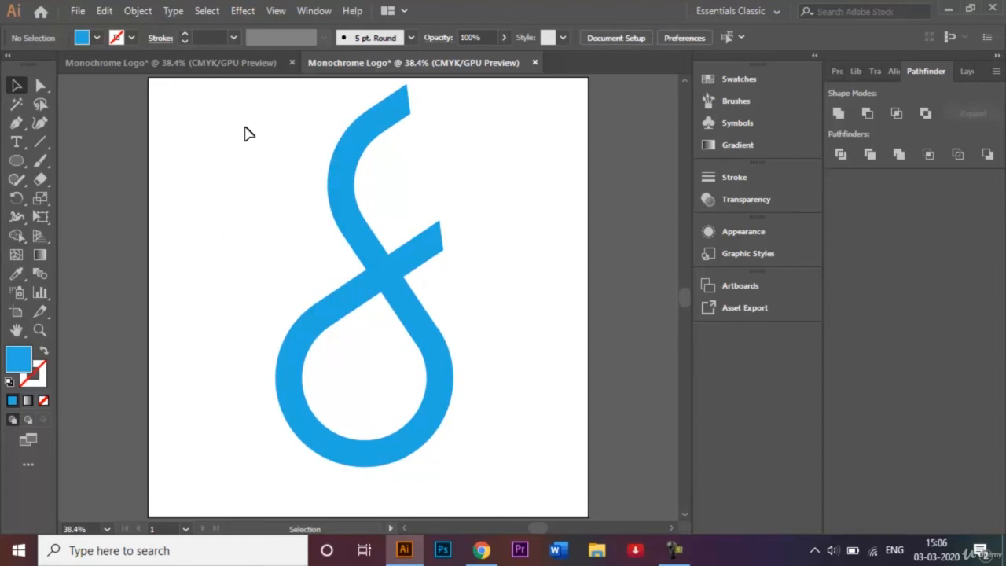
Step: Save the document in the Udemy folder as Monochrome Logo.ai in Adobe Illustrator format, keeping the Illustrator CC version and default options
click(78, 11)
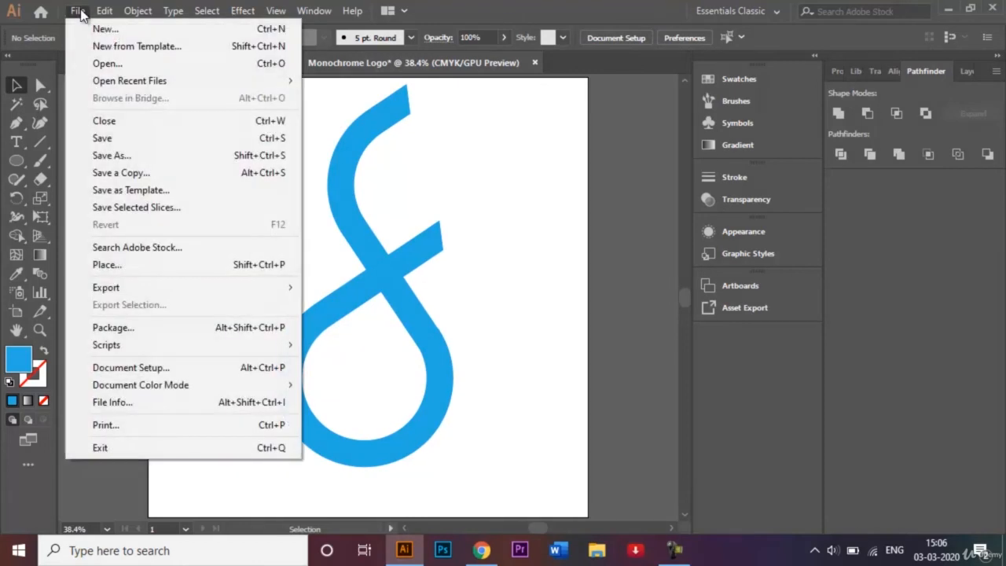
click(136, 155)
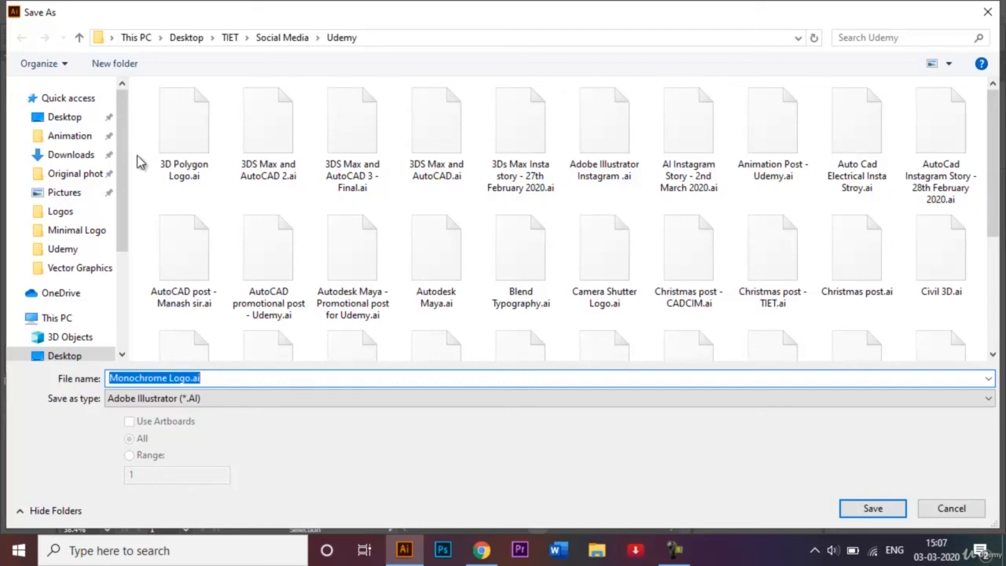
click(674, 551)
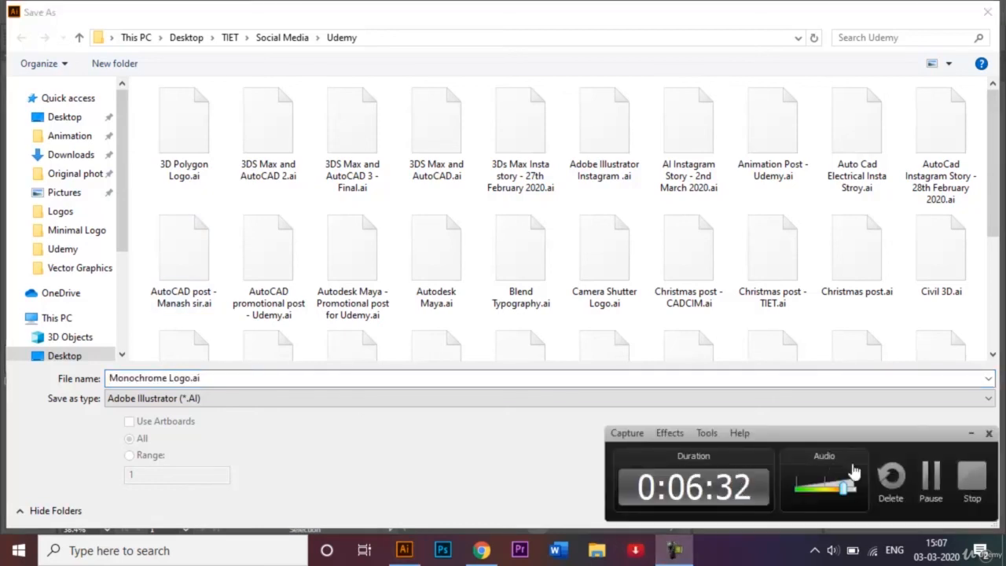
click(928, 478)
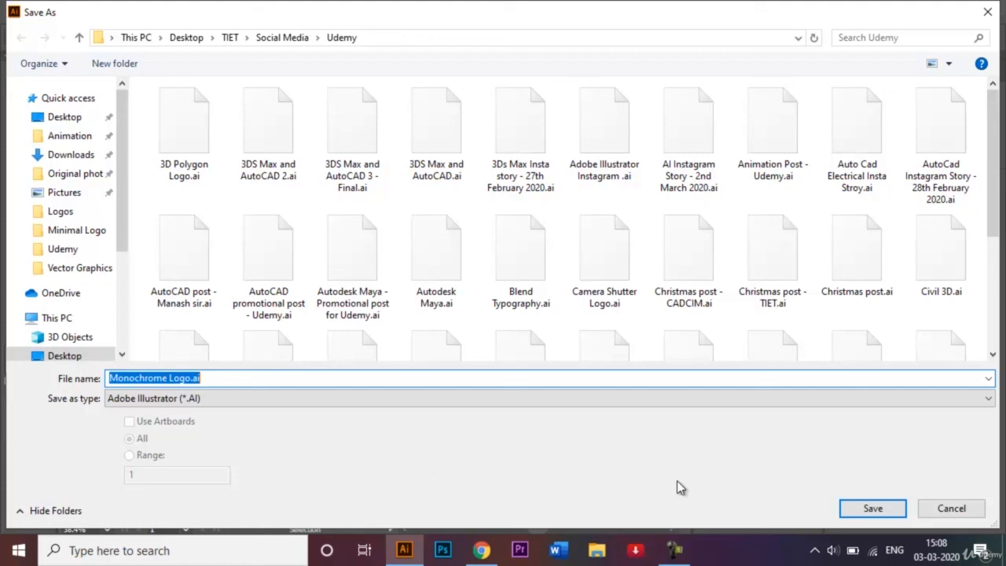
click(873, 510)
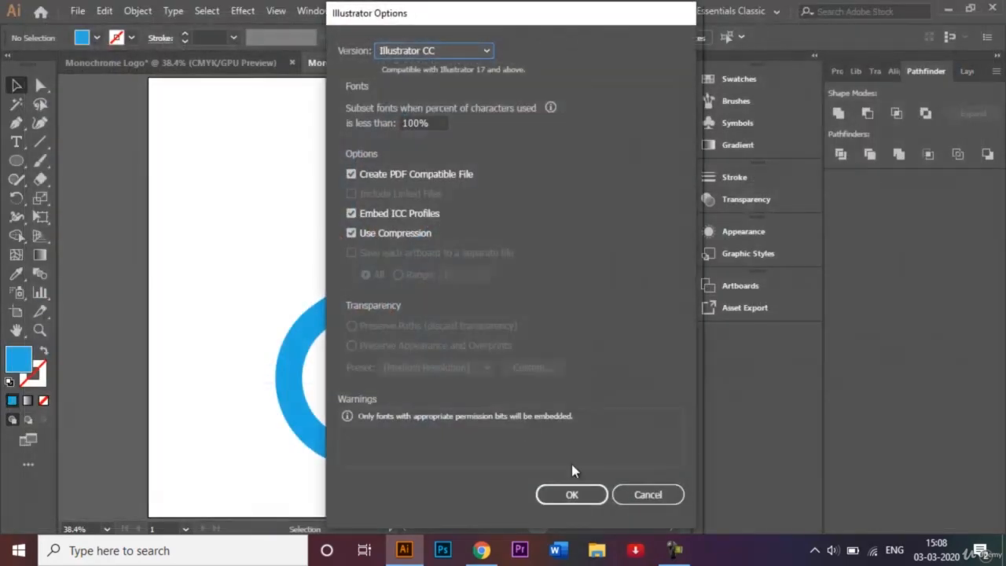
click(593, 493)
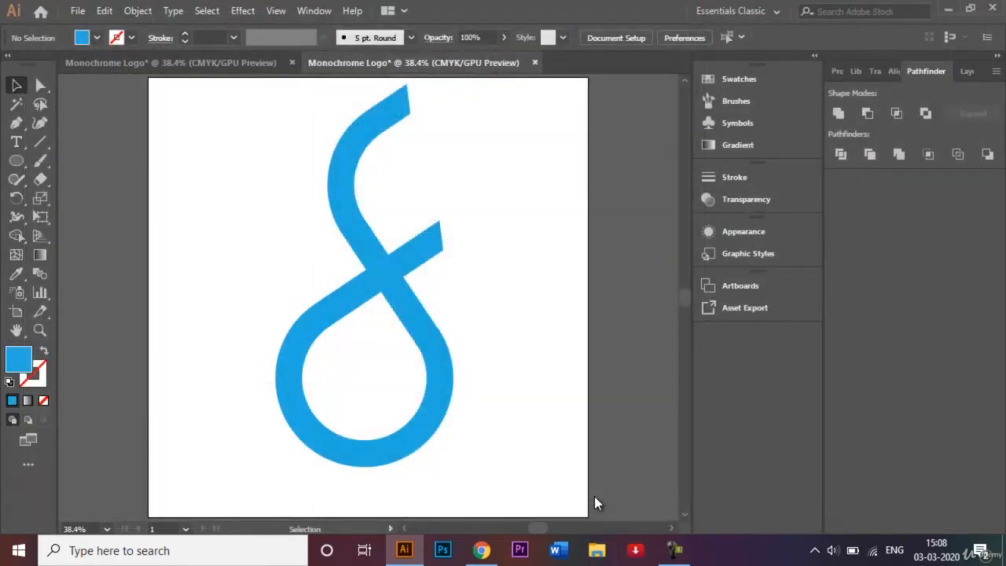